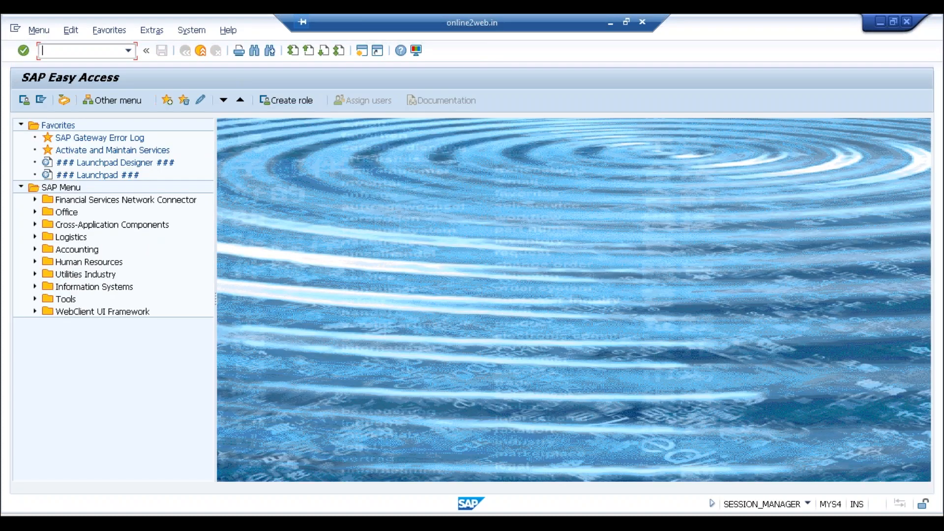
# Step: Log off the current SAP session and open the S4 1610 system connection
pyautogui.click(907, 23)
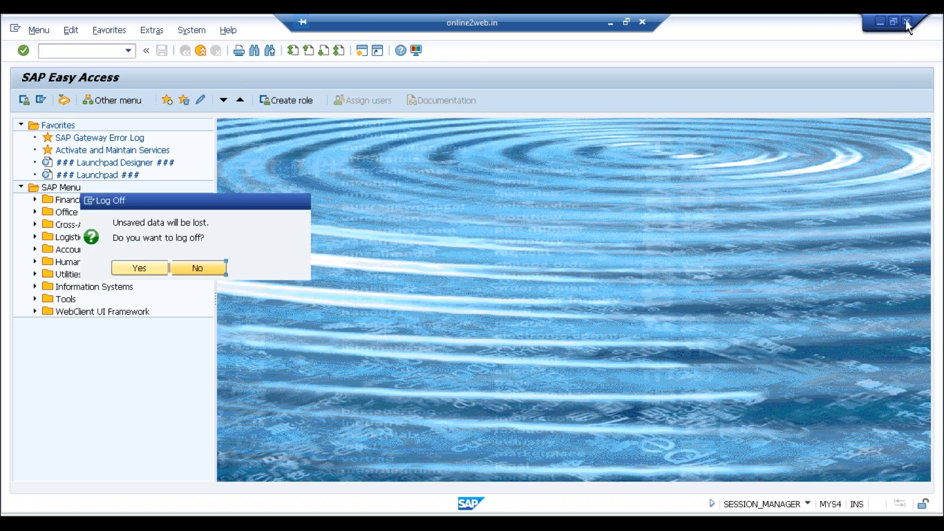
pyautogui.click(144, 271)
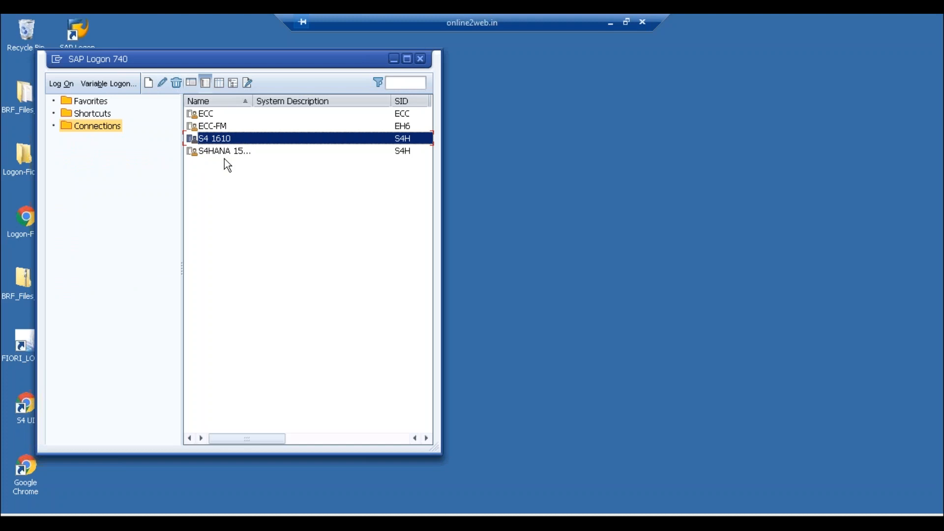
pyautogui.doubleClick(241, 138)
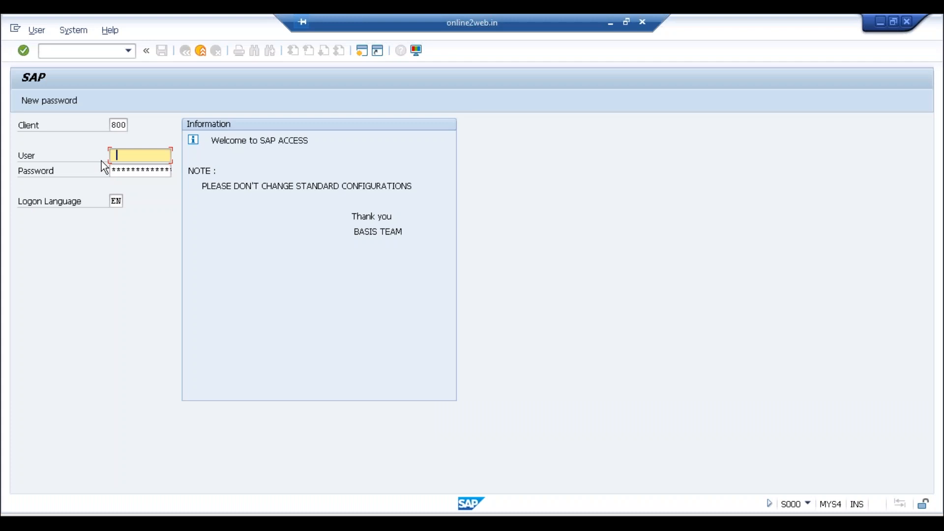
# Step: Enter the user name and account password and log on to the system
pyautogui.press('Down')
pyautogui.press('Tab')
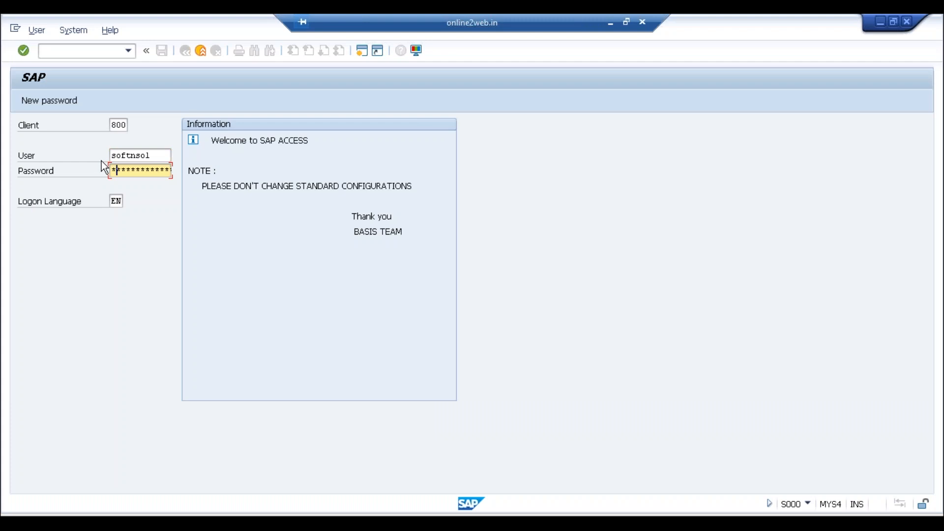
pyautogui.press('Right')
pyautogui.press('Right')
pyautogui.press('Right')
pyautogui.press('Right')
pyautogui.press('Right')
pyautogui.press('Right')
pyautogui.press('Right')
pyautogui.press('Right')
pyautogui.press('Return')
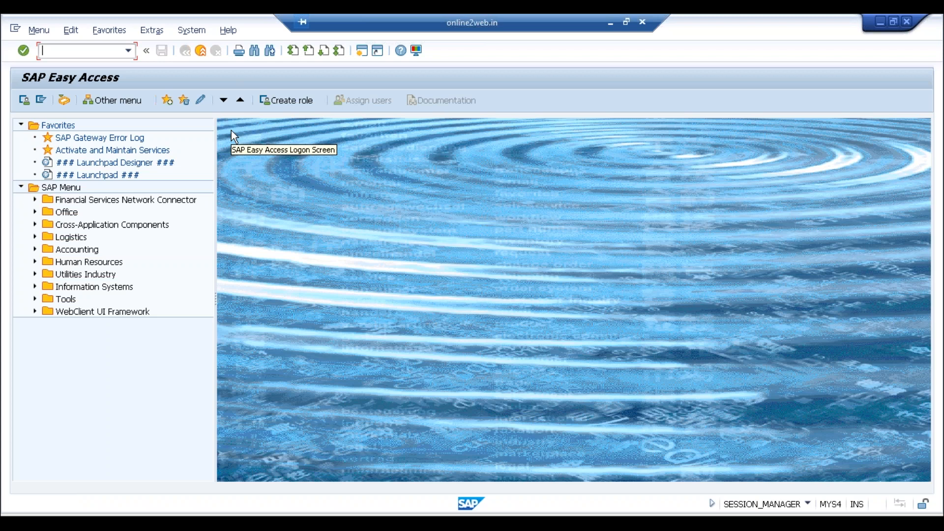
# Step: Open the system status and check the release in the installed product versions, closing the installed software details
pyautogui.click(206, 39)
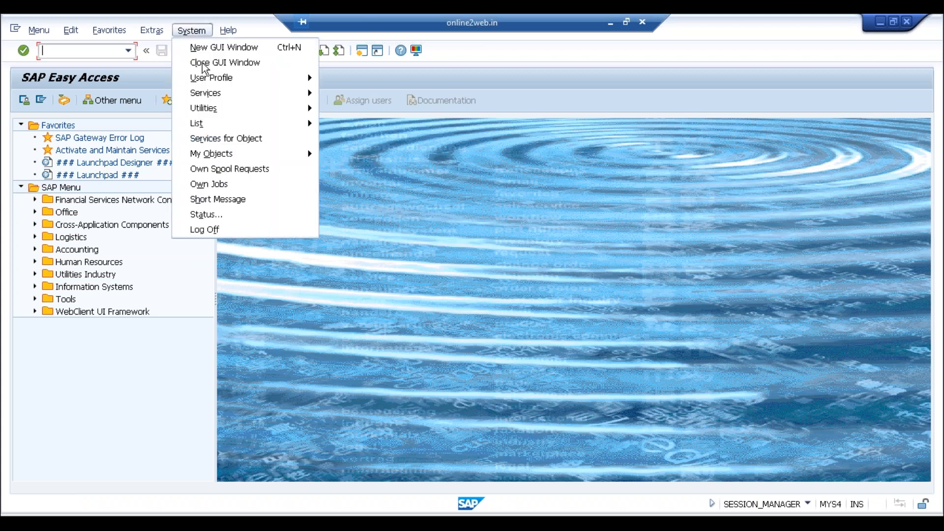
pyautogui.click(211, 215)
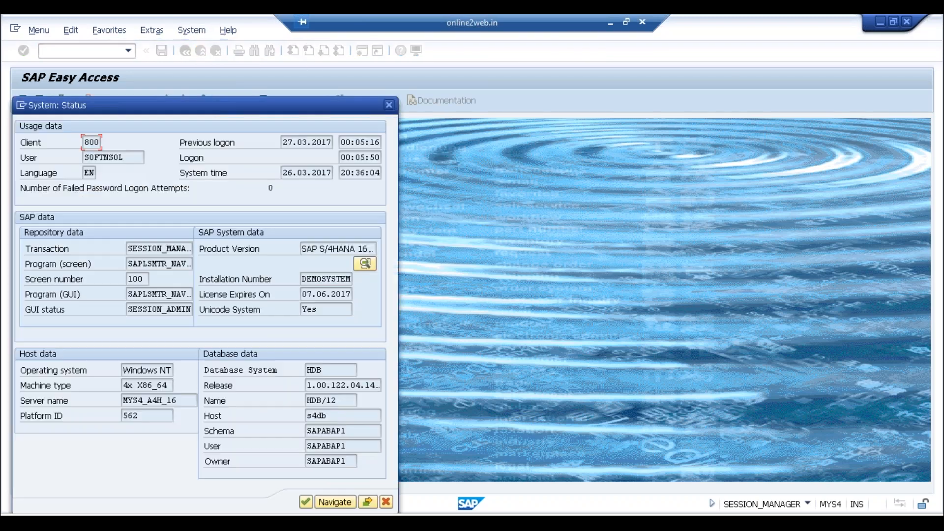
pyautogui.click(365, 264)
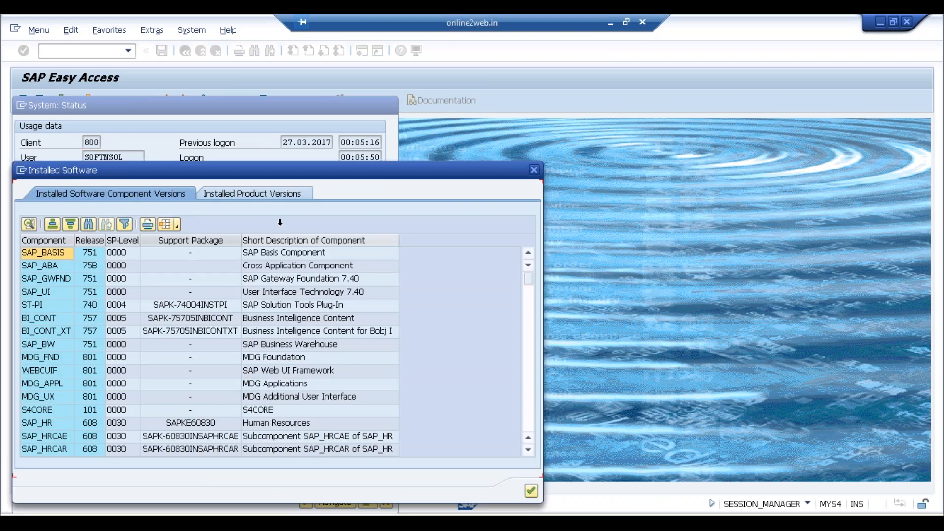
pyautogui.click(258, 194)
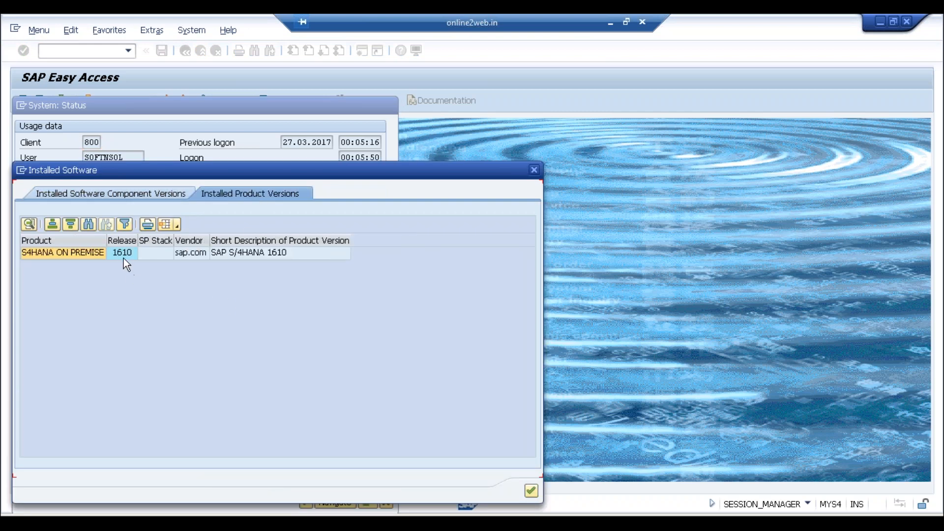
pyautogui.click(123, 255)
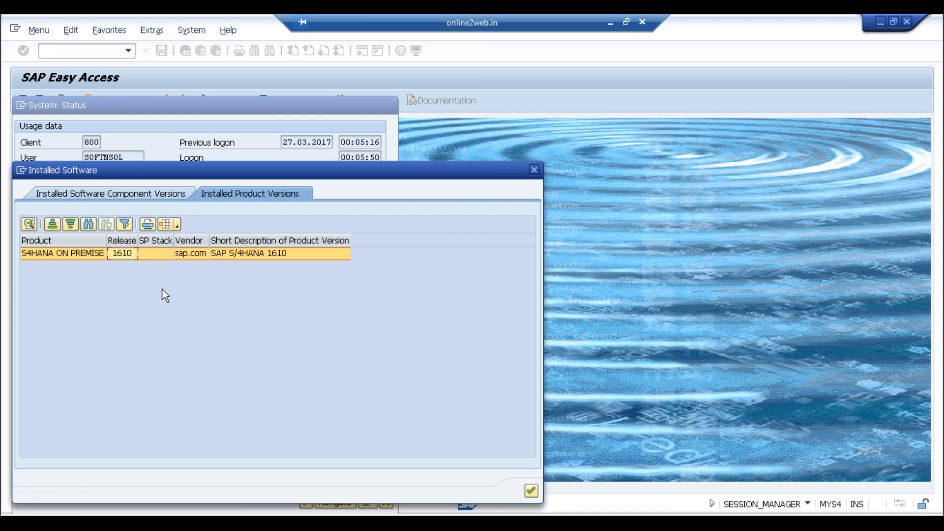
pyautogui.click(535, 170)
# Step: Examine the database system, database release, installation number and product version in the system status
pyautogui.click(339, 372)
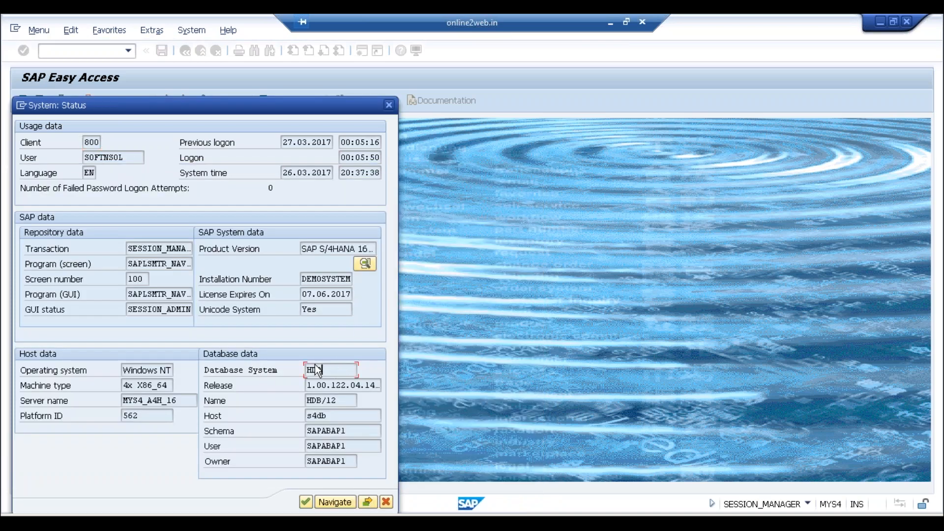
pyautogui.click(339, 385)
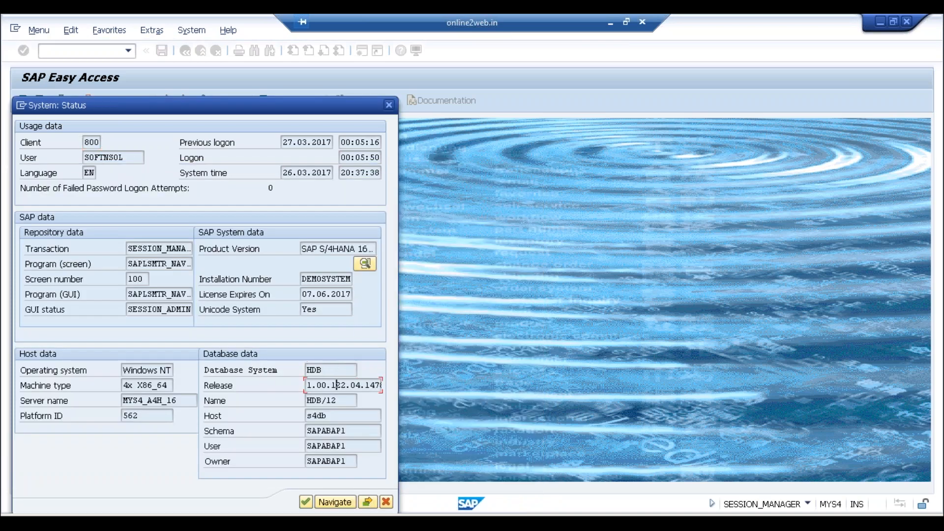
pyautogui.click(336, 373)
pyautogui.click(332, 279)
pyautogui.click(361, 249)
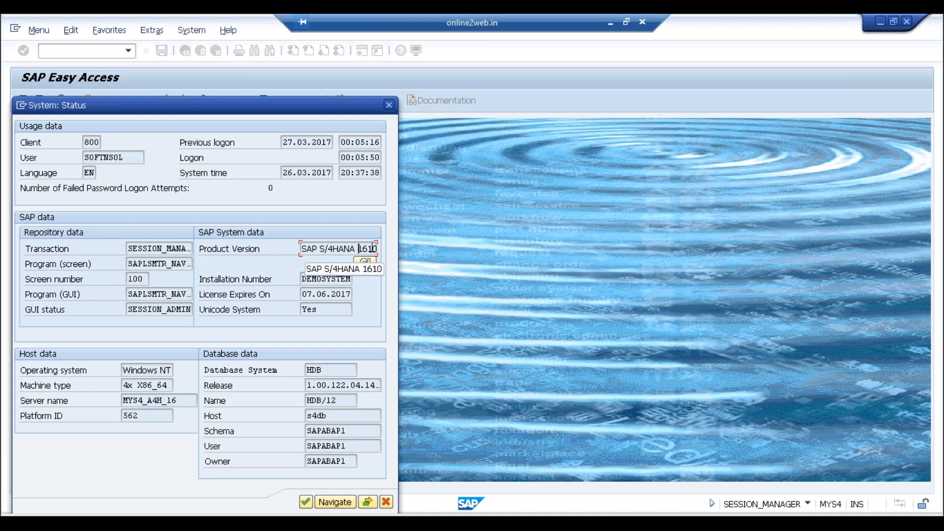
pyautogui.click(326, 370)
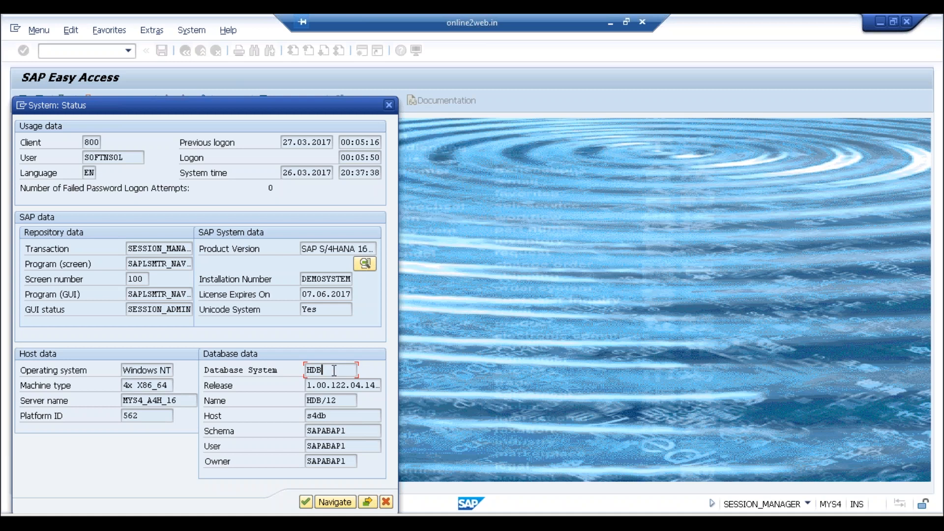
pyautogui.moveTo(323, 370); pyautogui.dragTo(307, 370)
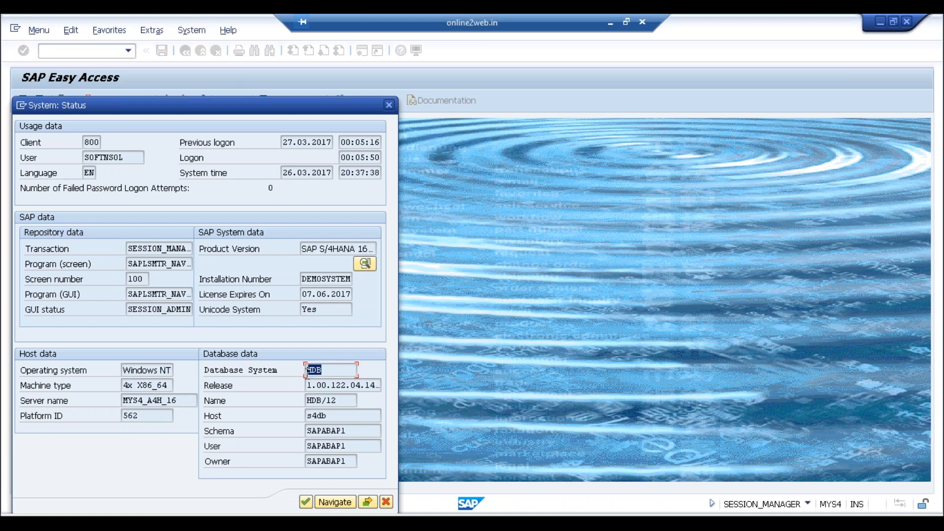
pyautogui.click(310, 385)
pyautogui.moveTo(343, 393); pyautogui.dragTo(377, 391)
pyautogui.click(377, 388)
# Step: View the S4CORE entry in the installed software component versions, and close the system status
pyautogui.click(362, 269)
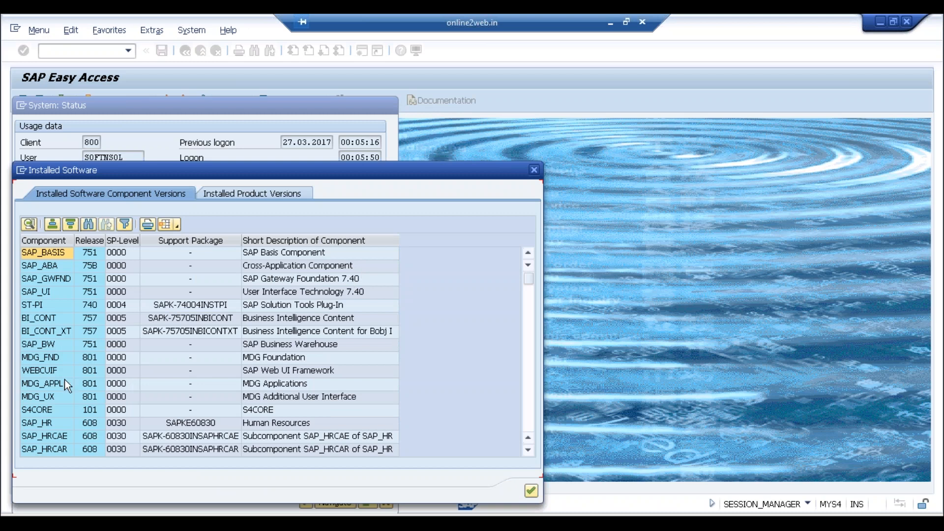
pyautogui.click(52, 412)
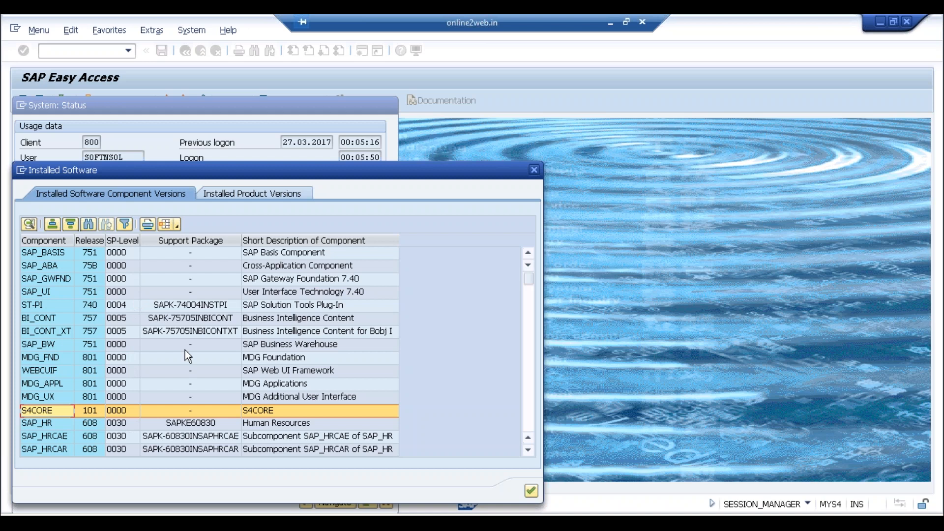
pyautogui.click(534, 171)
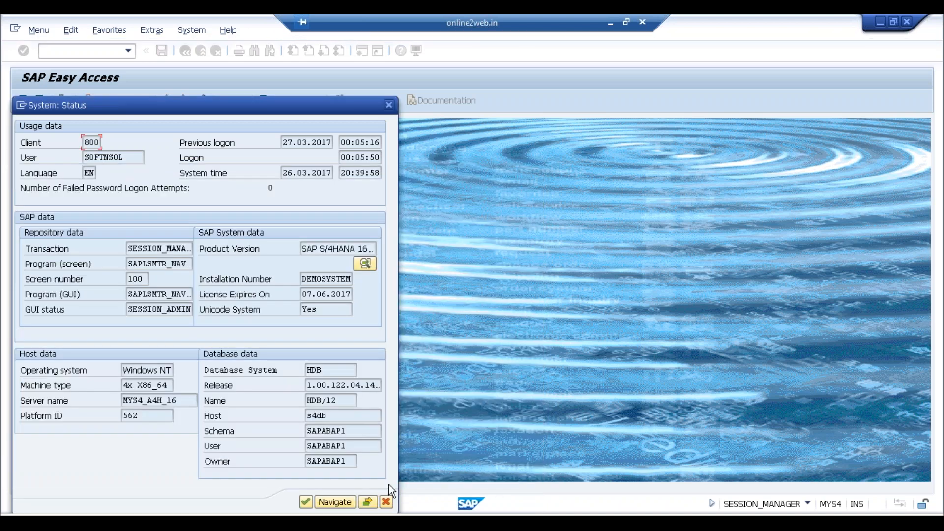
pyautogui.click(386, 500)
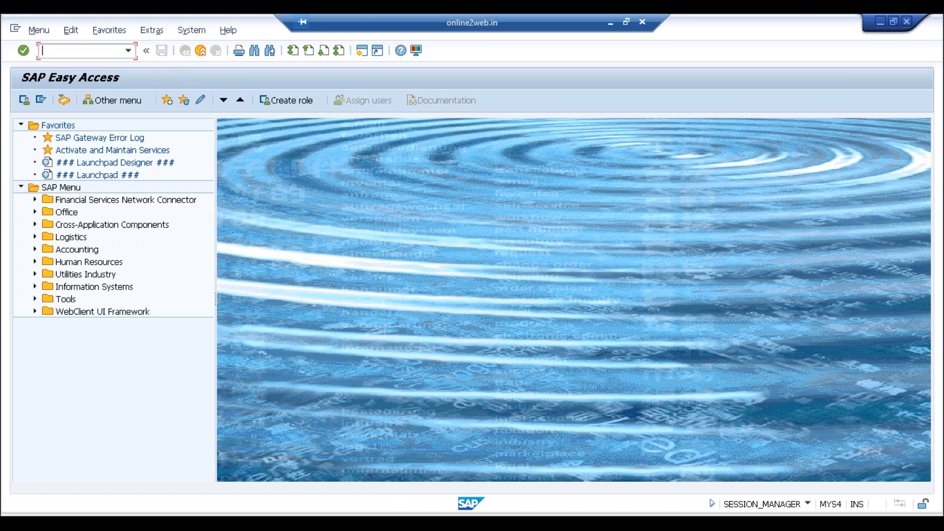
# Step: Run transaction SPRO, display the SAP Reference IMG and select the Migration to SAP S/4HANA Finance node
pyautogui.write("spro'")
pyautogui.press('BackSpace')
pyautogui.press('Return')
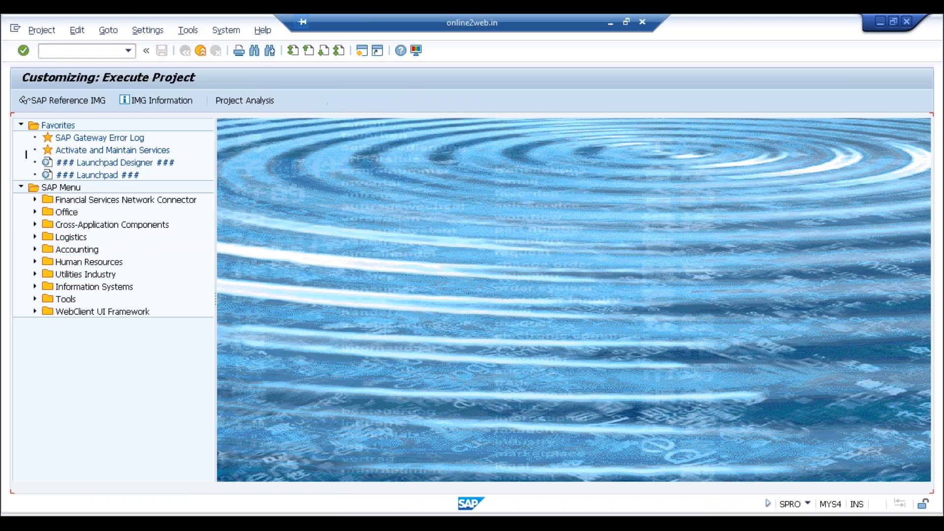
pyautogui.click(77, 102)
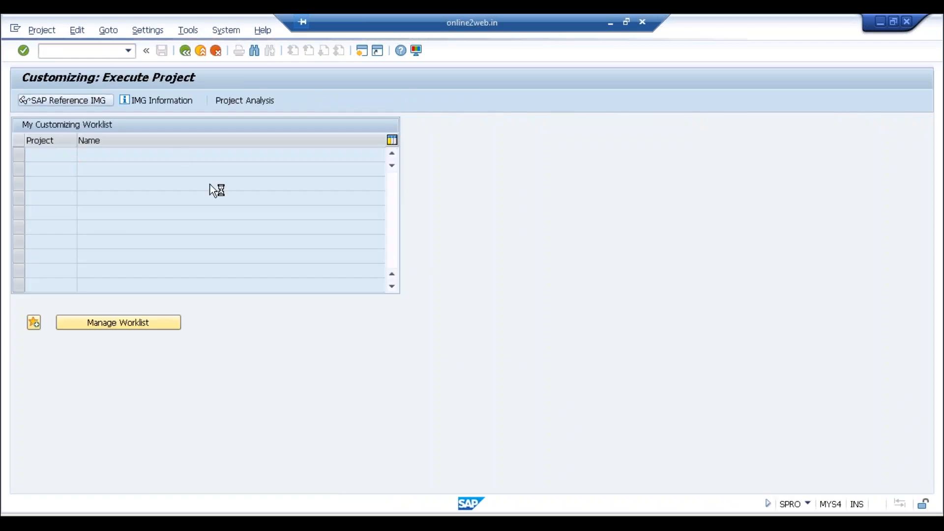
pyautogui.click(125, 166)
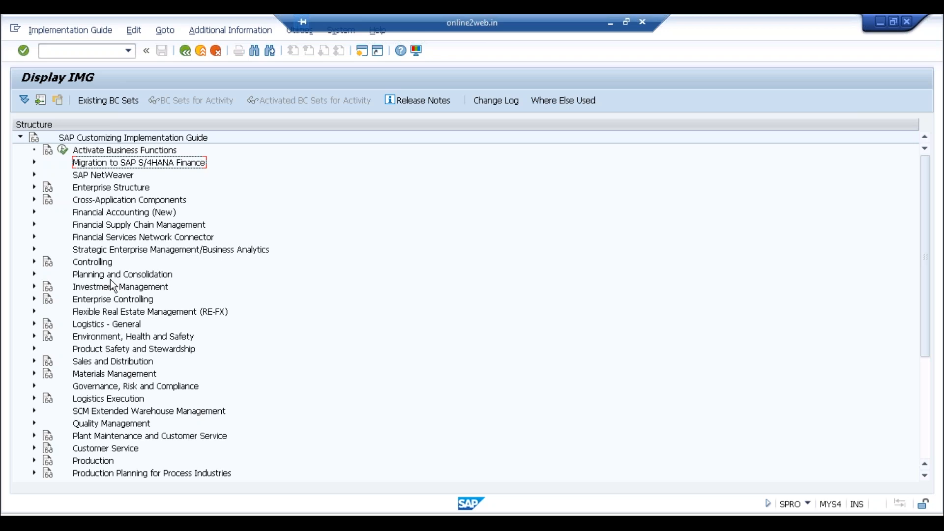
# Step: Run /nme21n to view the Create Purchase Order screen, and return to SAP Easy Access
pyautogui.click(87, 53)
pyautogui.write('/')
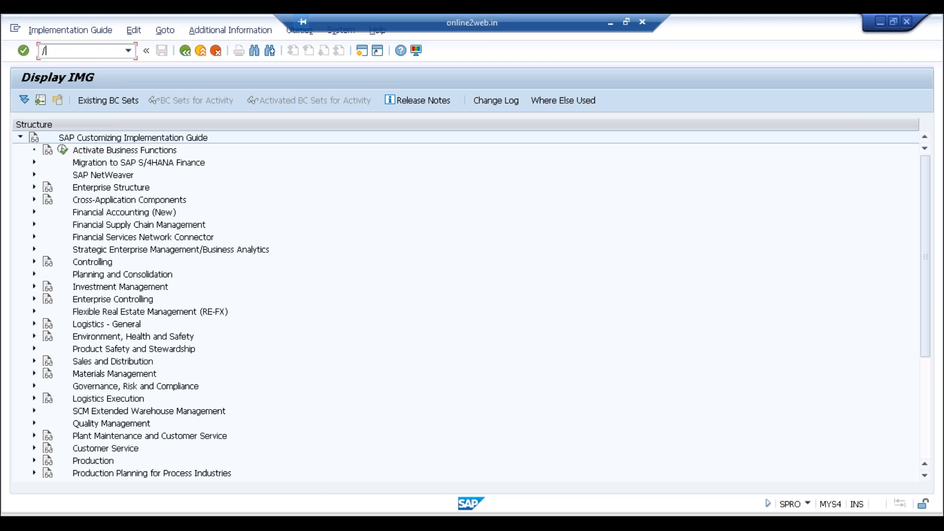
pyautogui.write('nme21n')
pyautogui.press('Return')
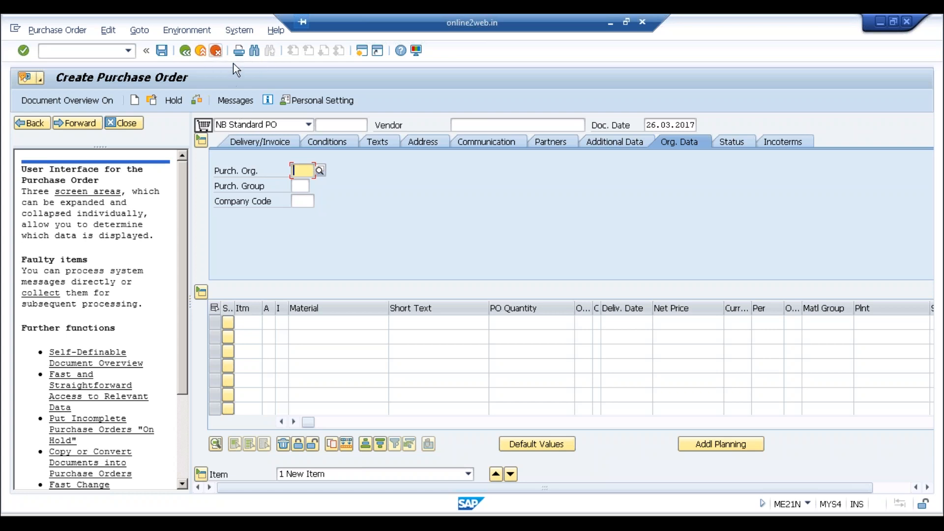
pyautogui.click(203, 53)
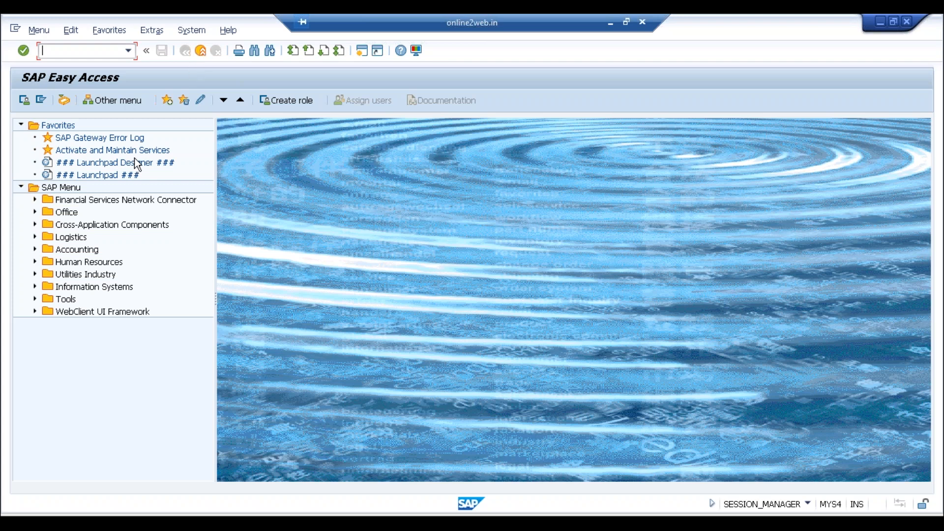
# Step: Open the ### Launchpad ### favorite for changing and copy its full web address
pyautogui.click(114, 174)
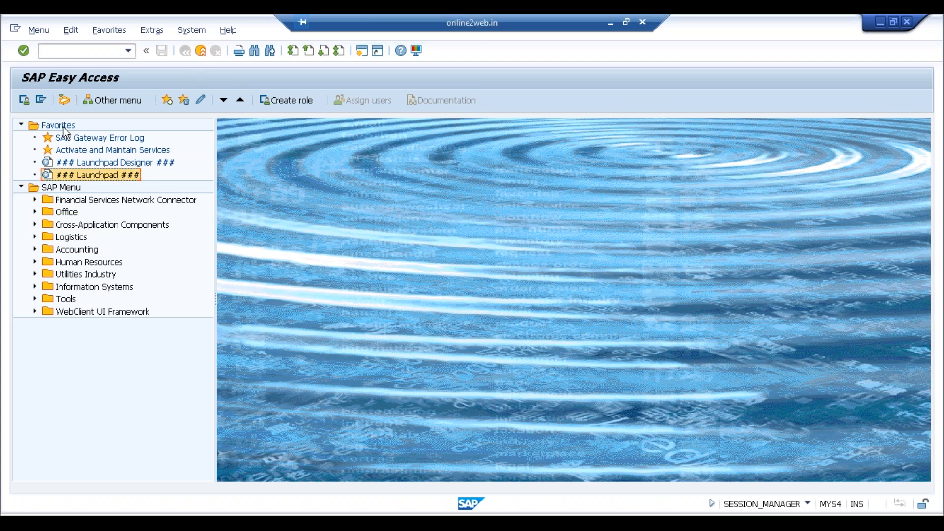
pyautogui.rightClick(85, 174)
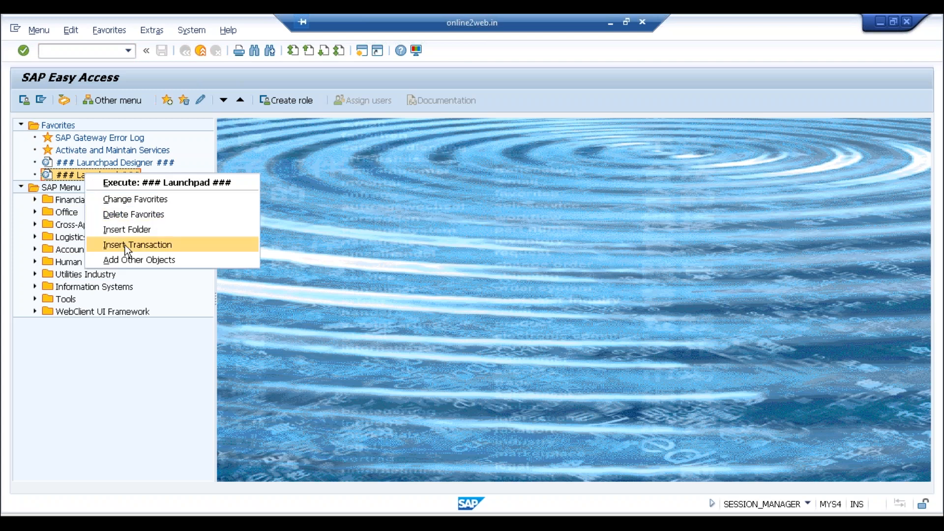
pyautogui.click(142, 202)
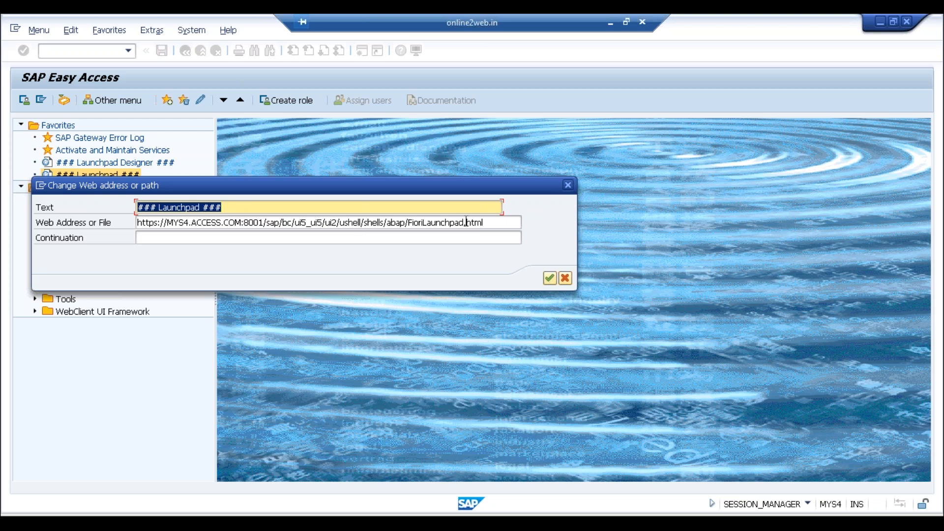
pyautogui.click(492, 225)
pyautogui.moveTo(492, 225); pyautogui.dragTo(115, 222)
pyautogui.click(114, 223)
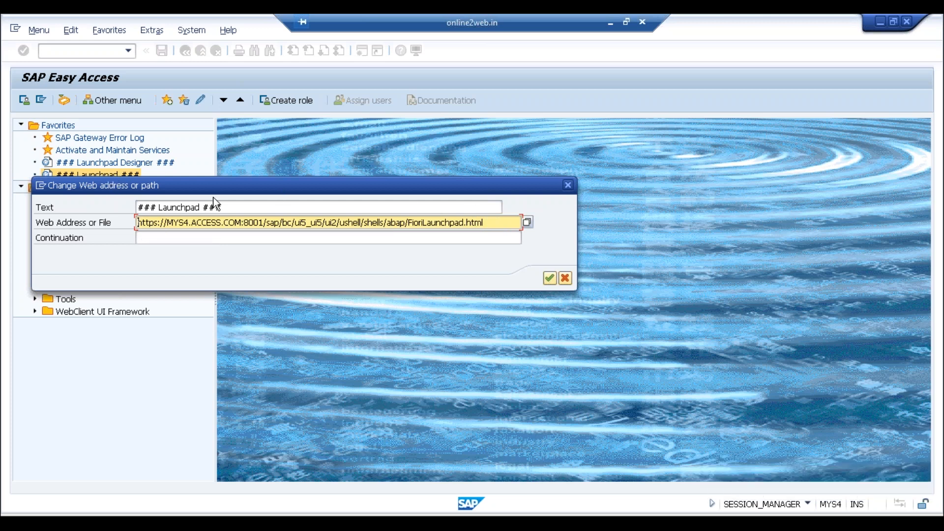
pyautogui.moveTo(484, 222); pyautogui.dragTo(139, 223)
pyautogui.hotkey('ctrl', 'c')
pyautogui.click(139, 223)
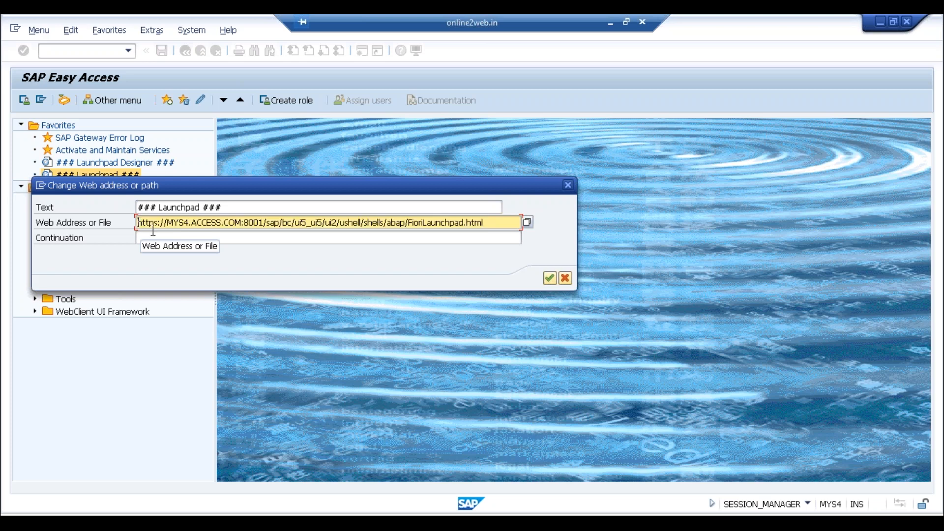
# Step: Open the copied Fiori Launchpad address in Google Chrome, and return to SAP to close the favorite's web address dialog
pyautogui.click(204, 525)
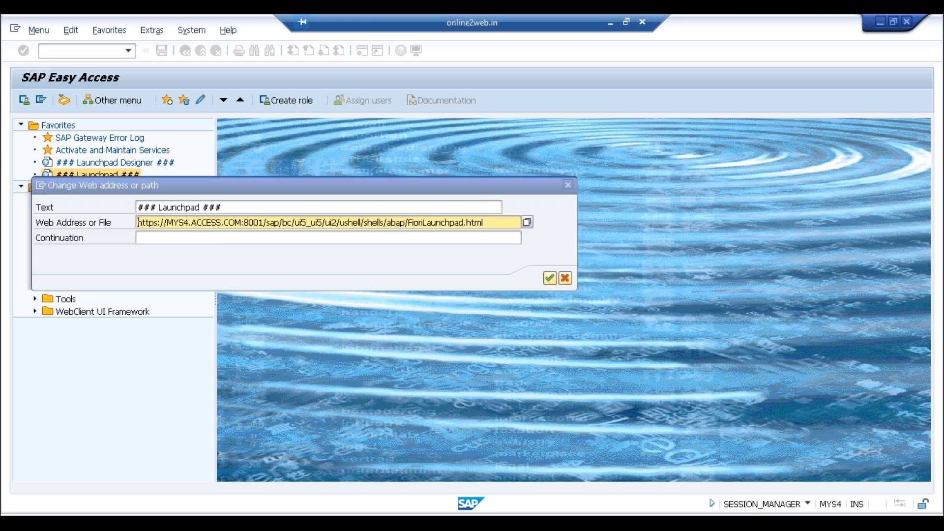
pyautogui.click(204, 525)
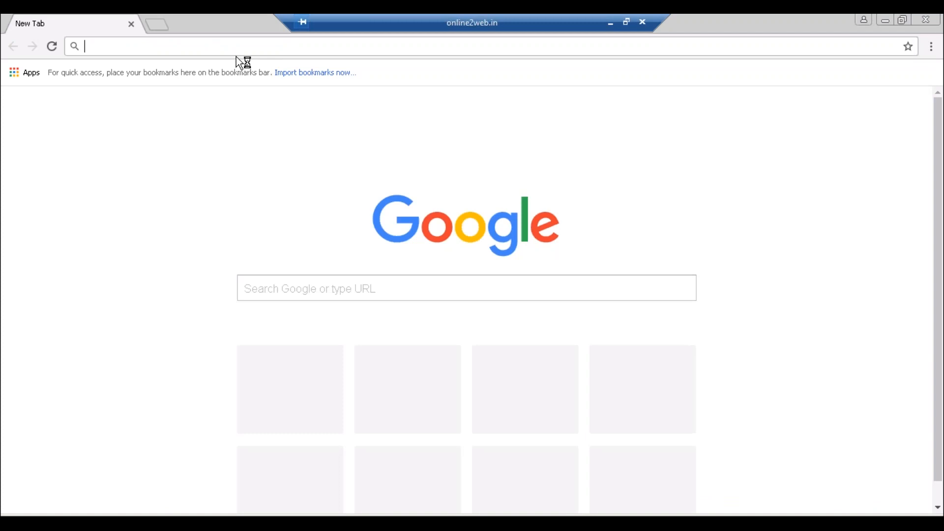
pyautogui.hotkey('ctrl', 'v')
pyautogui.press('Return')
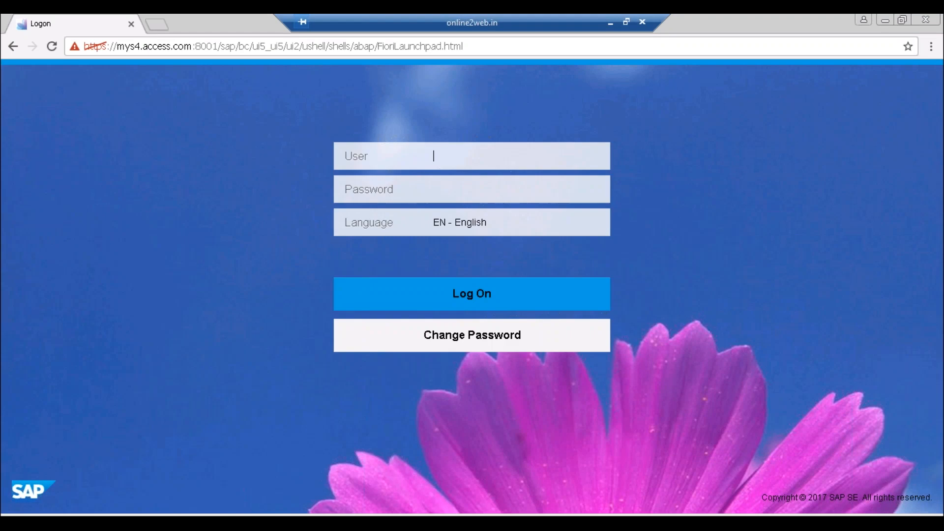
pyautogui.hotkey('alt', 'Tab')
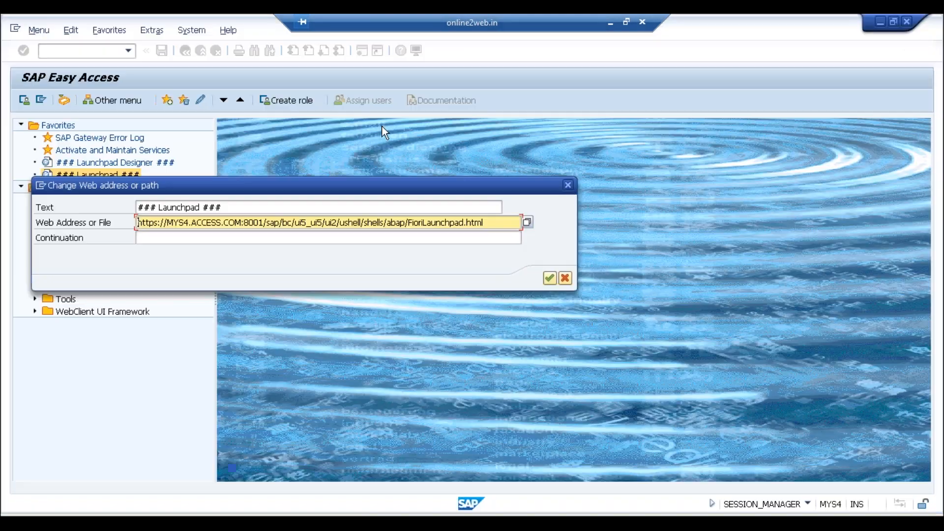
pyautogui.click(568, 186)
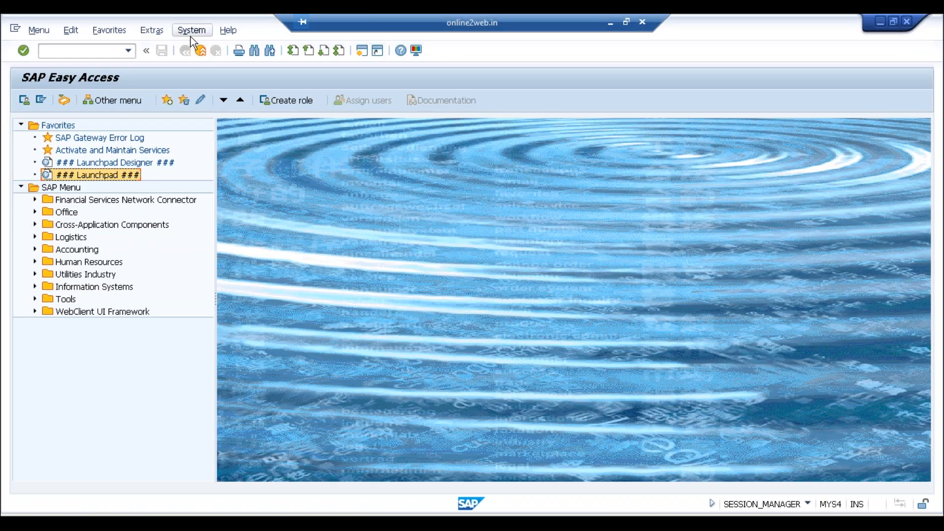
# Step: Log off from the SAP system and open the logon screen of the S4 1610 connection
pyautogui.click(191, 36)
pyautogui.click(211, 228)
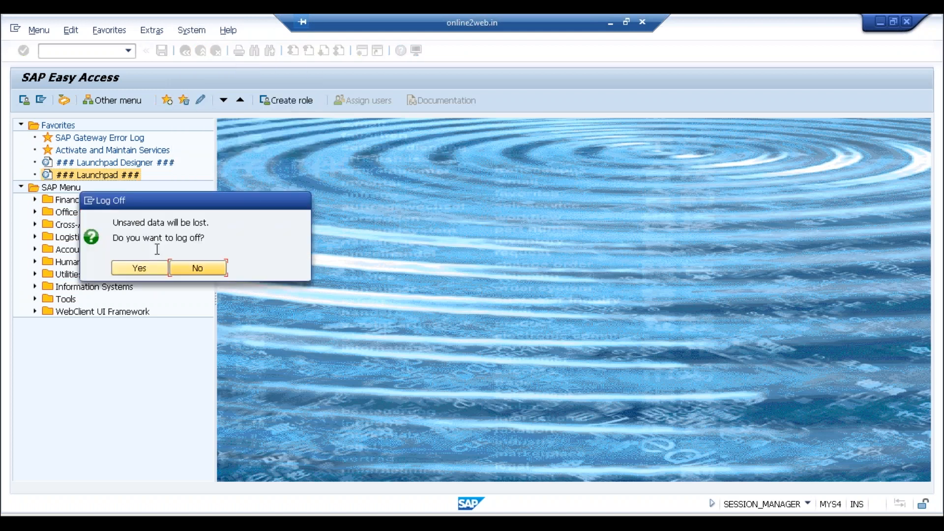
pyautogui.click(134, 269)
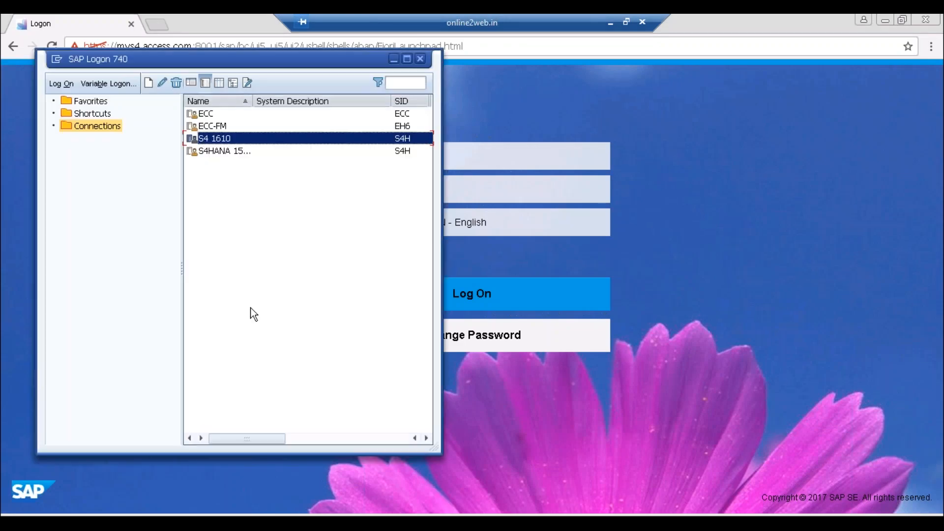
pyautogui.doubleClick(205, 141)
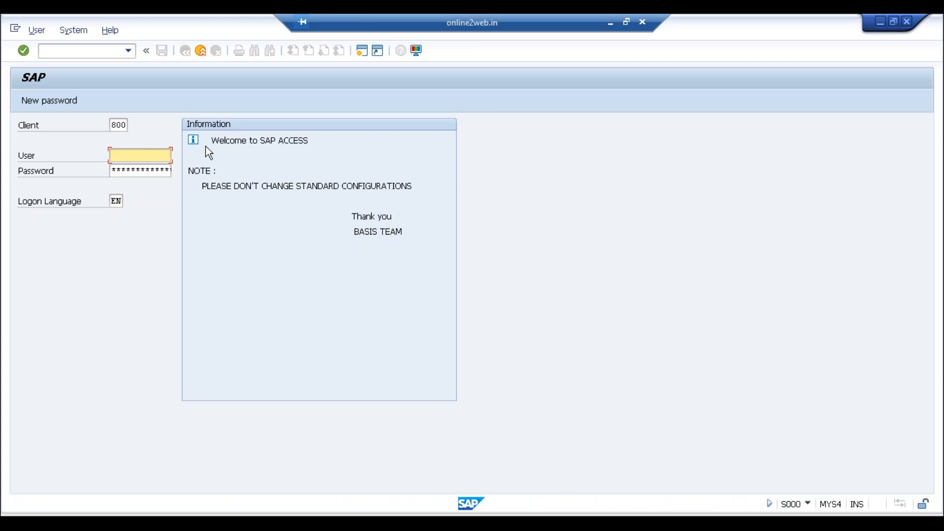
# Step: Compare the client, user, password and language fields of the SAP logon screen with those of the Fiori Launchpad logon page in Chrome
pyautogui.click(119, 171)
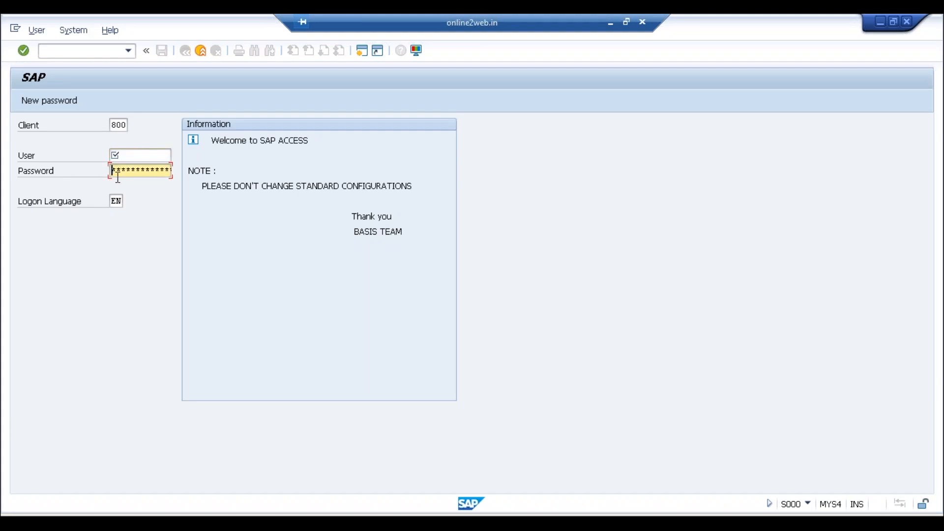
pyautogui.click(114, 196)
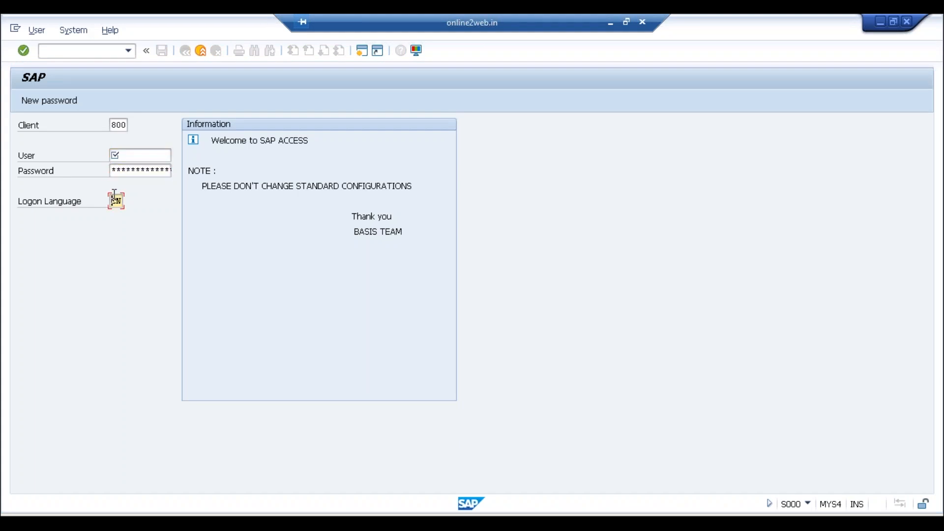
pyautogui.click(112, 125)
pyautogui.hotkey('alt', 'Tab')
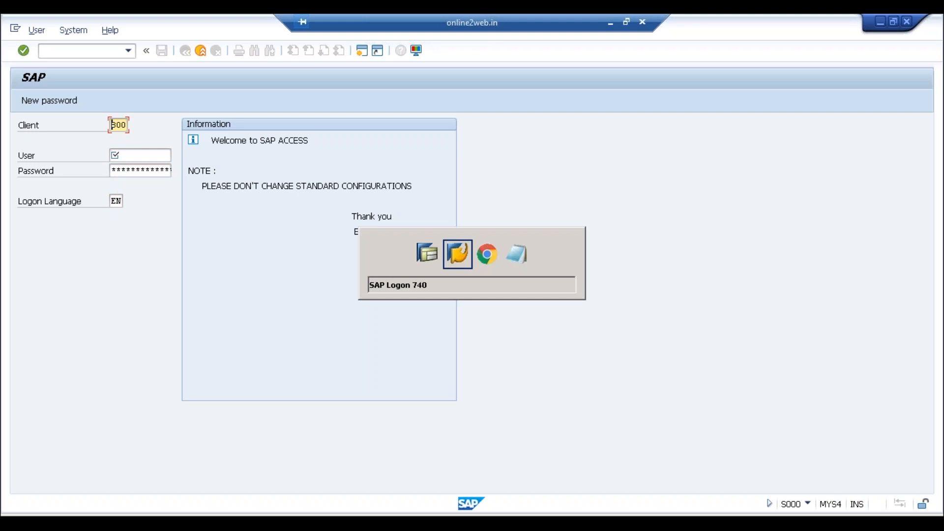
pyautogui.hotkey('alt', 'Tab')
pyautogui.hotkey('alt', 'Tab')
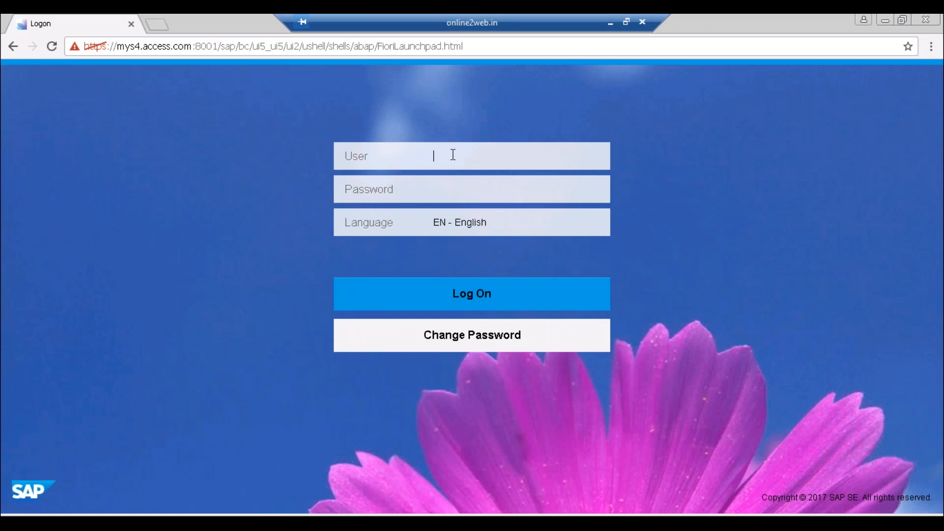
pyautogui.click(443, 184)
pyautogui.click(489, 223)
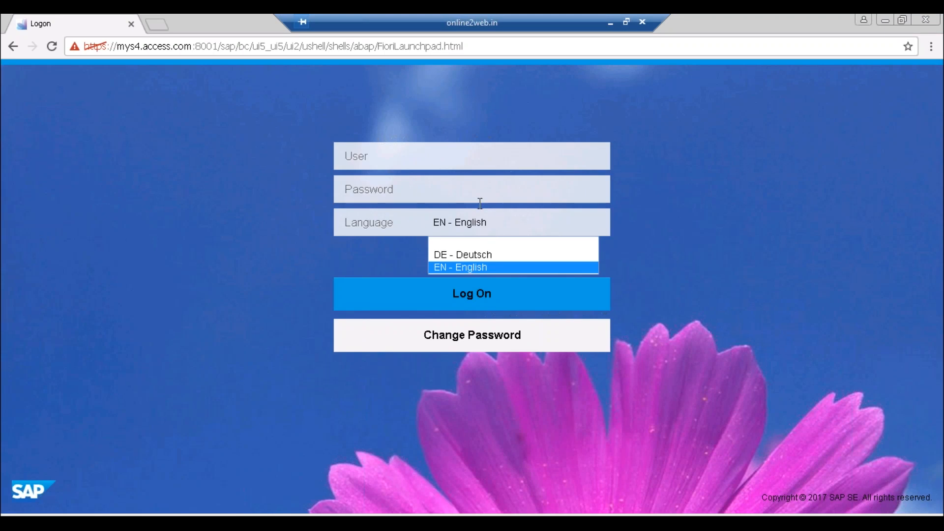
pyautogui.hotkey('alt', 'Tab')
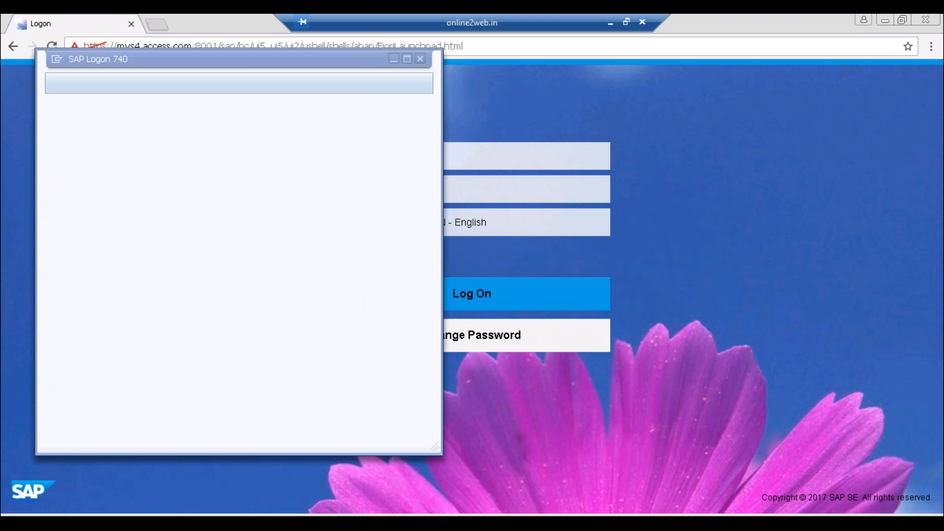
pyautogui.hotkey('alt', 'Tab')
pyautogui.hotkey('alt', 'Tab')
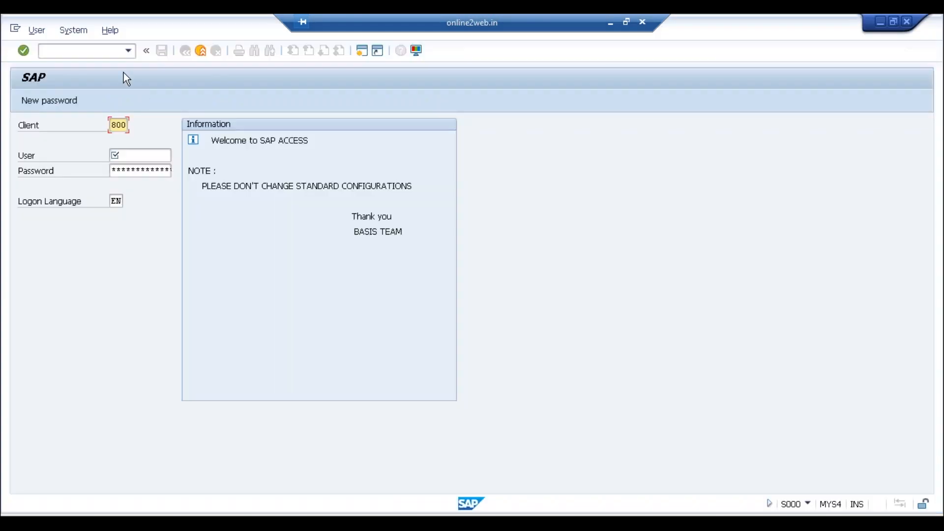
pyautogui.hotkey('alt', 'Tab')
pyautogui.hotkey('alt', 'Tab')
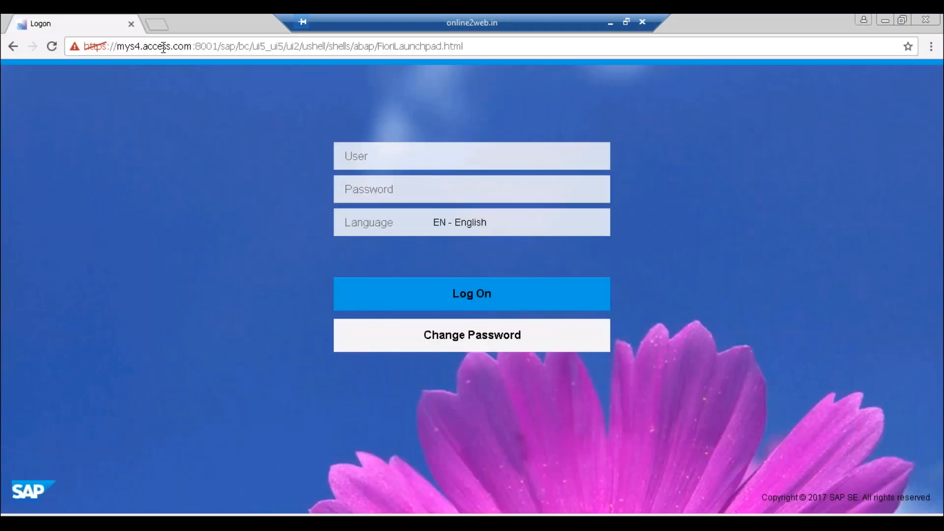
# Step: Compare the digits 800 in the Fiori Launchpad's web address with the Client field of the SAP logon screen
pyautogui.click(214, 47)
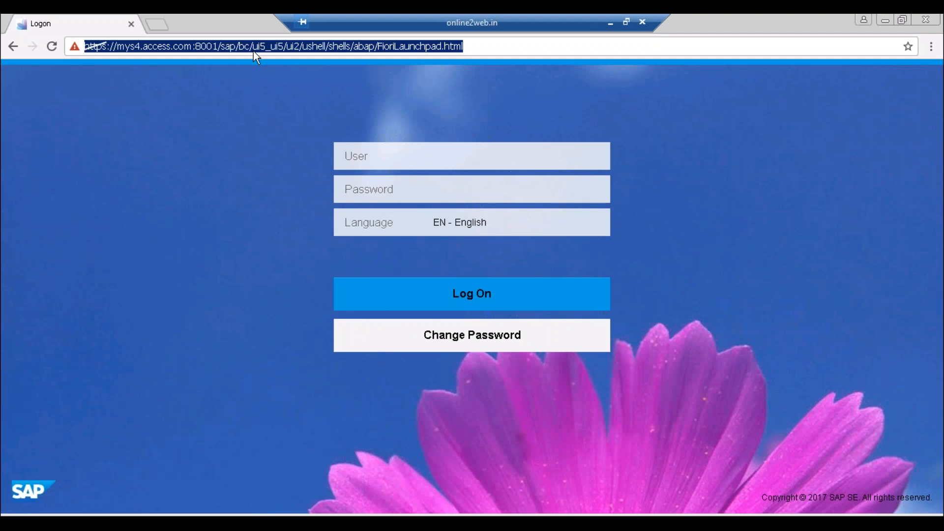
pyautogui.click(210, 45)
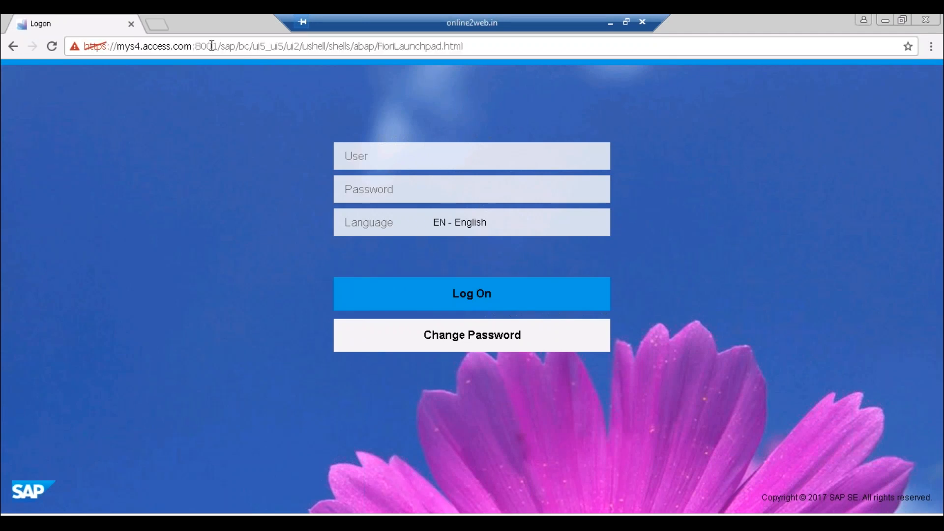
pyautogui.moveTo(214, 46); pyautogui.dragTo(195, 47)
pyautogui.hotkey('alt', 'Tab')
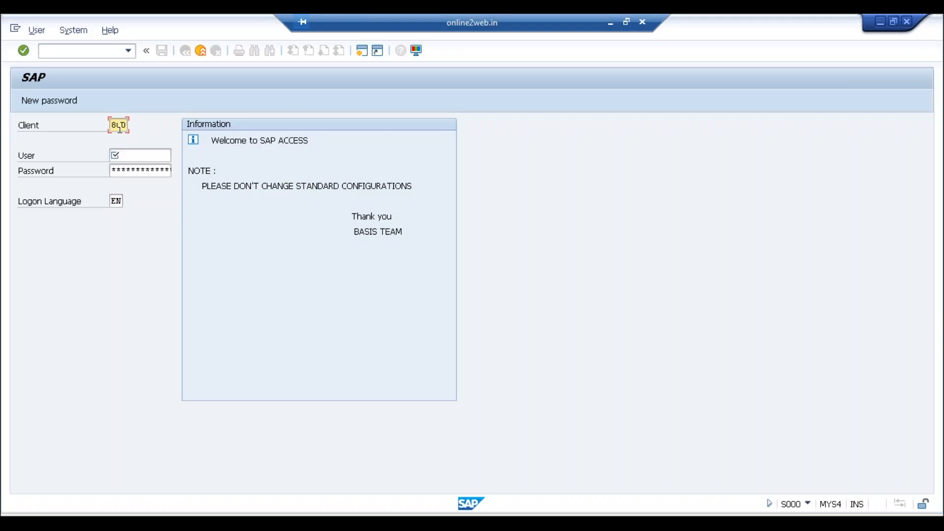
pyautogui.hotkey('alt', 'Tab')
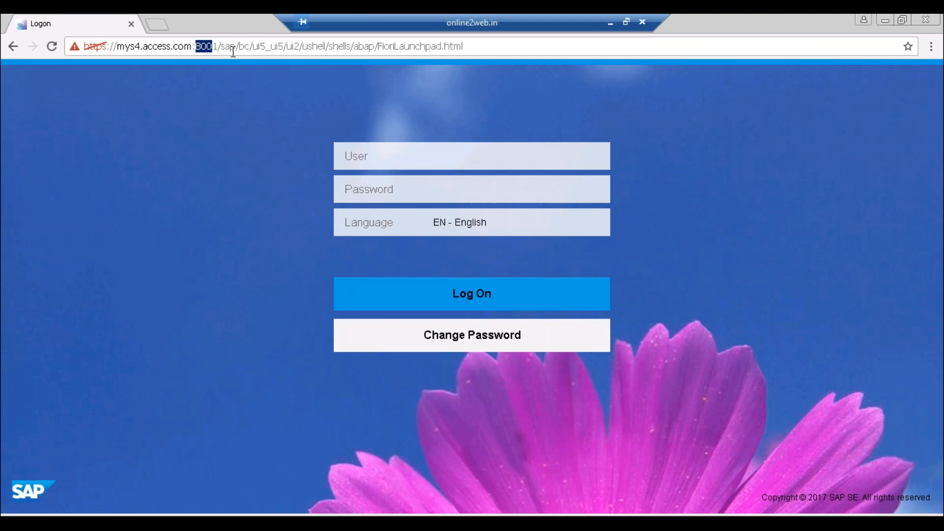
pyautogui.hotkey('alt', 'Tab')
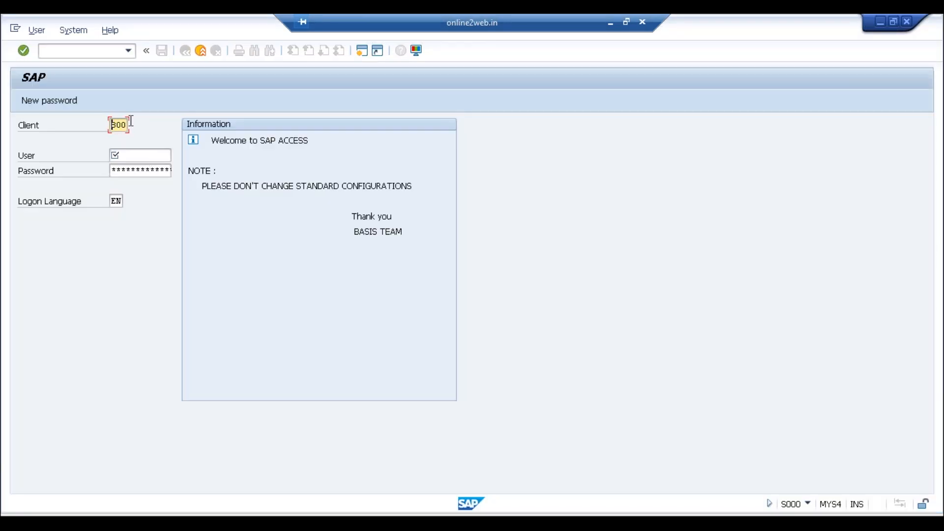
pyautogui.hotkey('alt', 'Tab')
# Step: Examine the port number and path in the Fiori Launchpad's web address
pyautogui.click(410, 46)
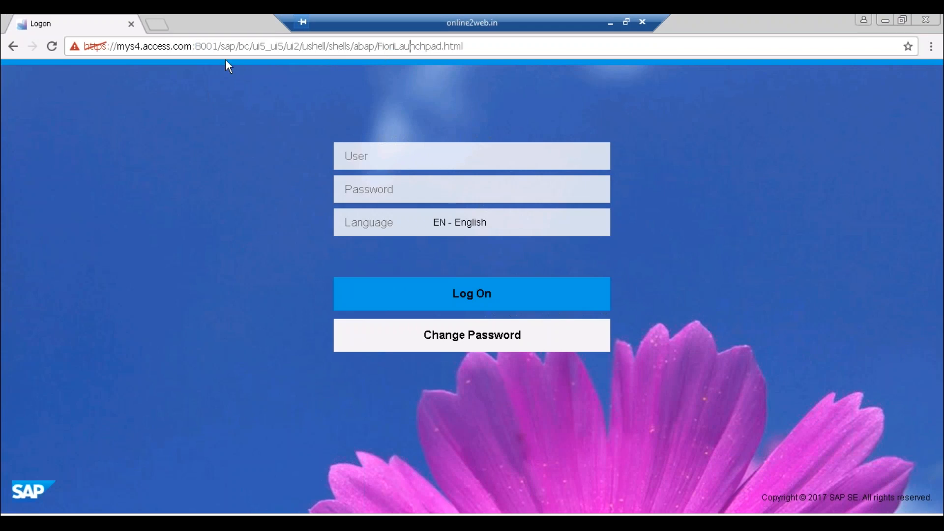
pyautogui.moveTo(213, 47); pyautogui.dragTo(198, 47)
pyautogui.click(480, 47)
pyautogui.click(300, 47)
pyautogui.moveTo(212, 49); pyautogui.dragTo(196, 50)
pyautogui.click(404, 41)
pyautogui.click(284, 46)
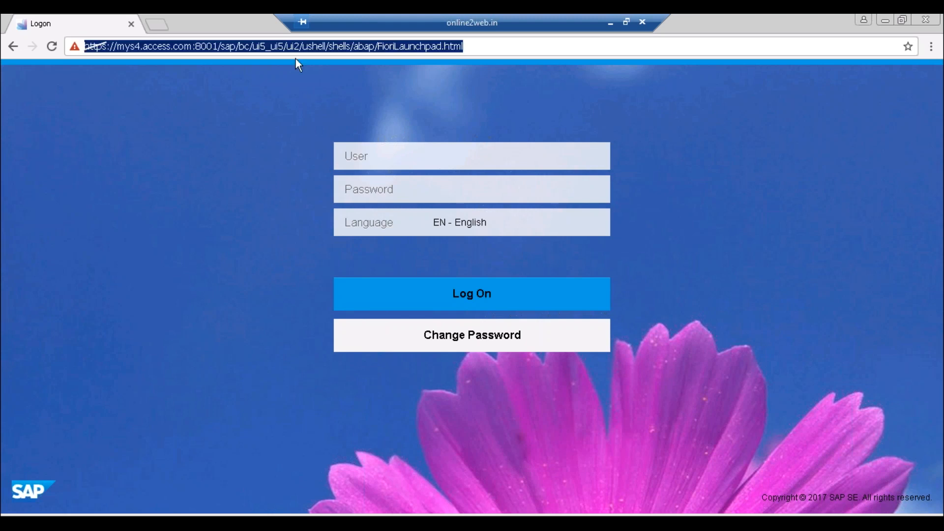
# Step: Log on to the Fiori Launchpad in Chrome with the user name and account password, keeping English as language
pyautogui.click(430, 153)
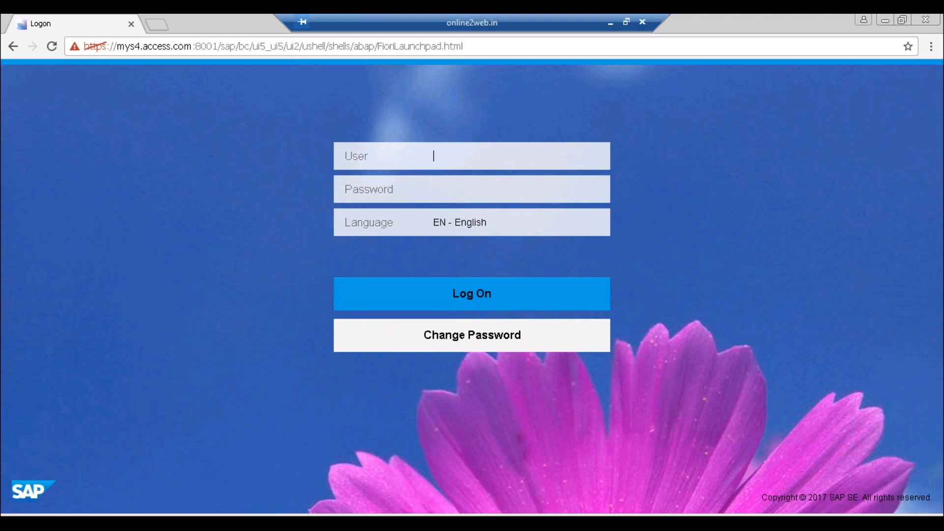
pyautogui.click(443, 194)
pyautogui.hotkey('alt', 'Tab')
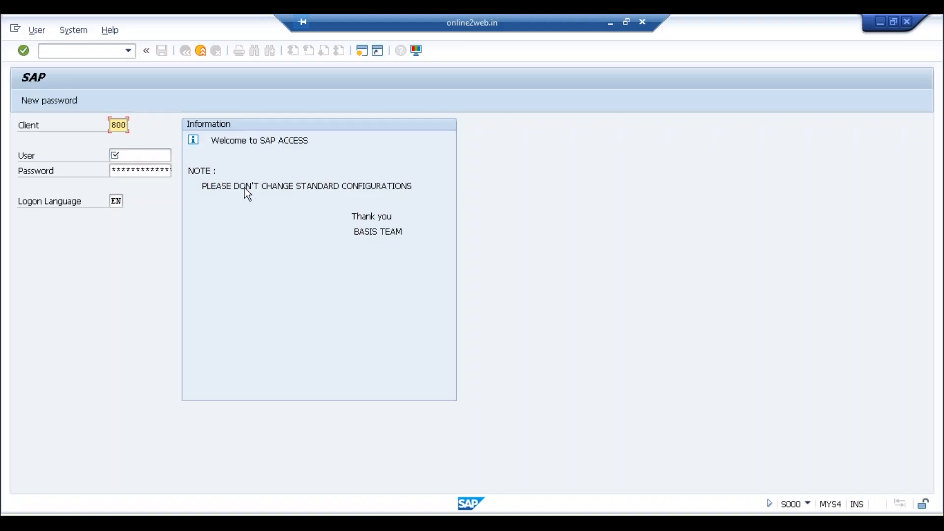
pyautogui.click(151, 156)
pyautogui.click(148, 171)
pyautogui.hotkey('alt', 'Tab')
pyautogui.click(445, 156)
pyautogui.write('softnsol')
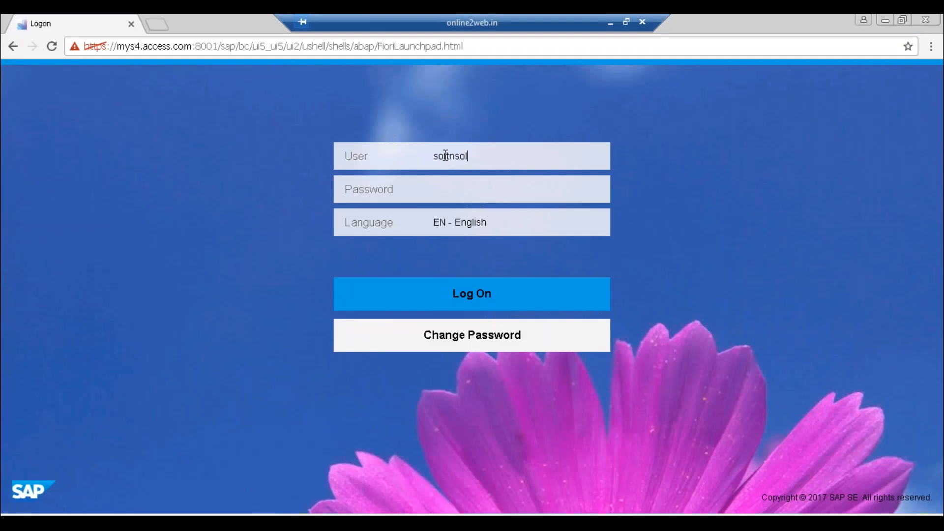
pyautogui.press('Tab')
pyautogui.write('•••••••••')
pyautogui.press('Return')
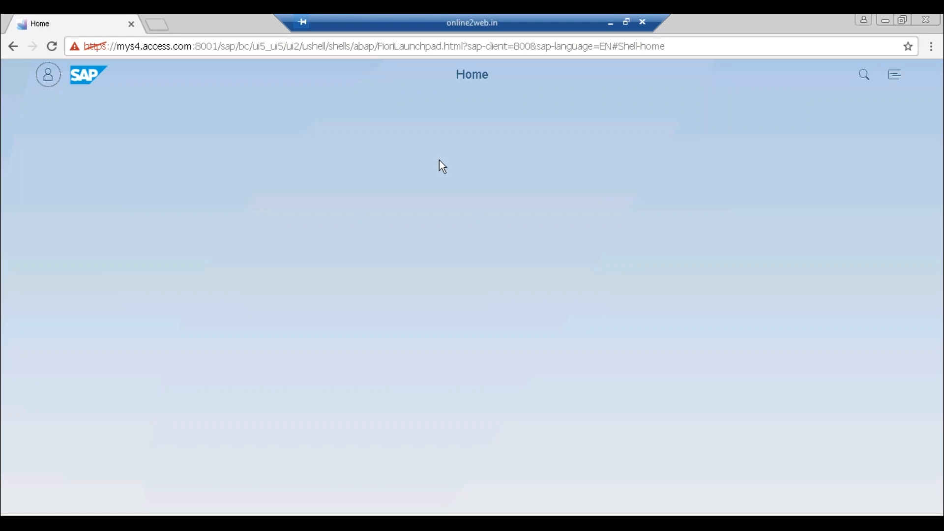
# Step: Switch to the SAP logon screen and log on to client 800 with the user name and account password
pyautogui.click(211, 514)
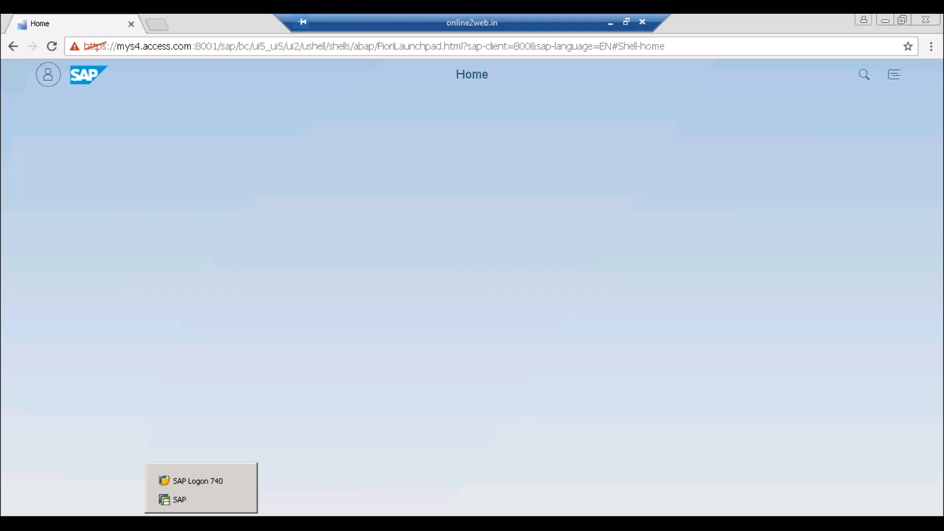
pyautogui.click(192, 503)
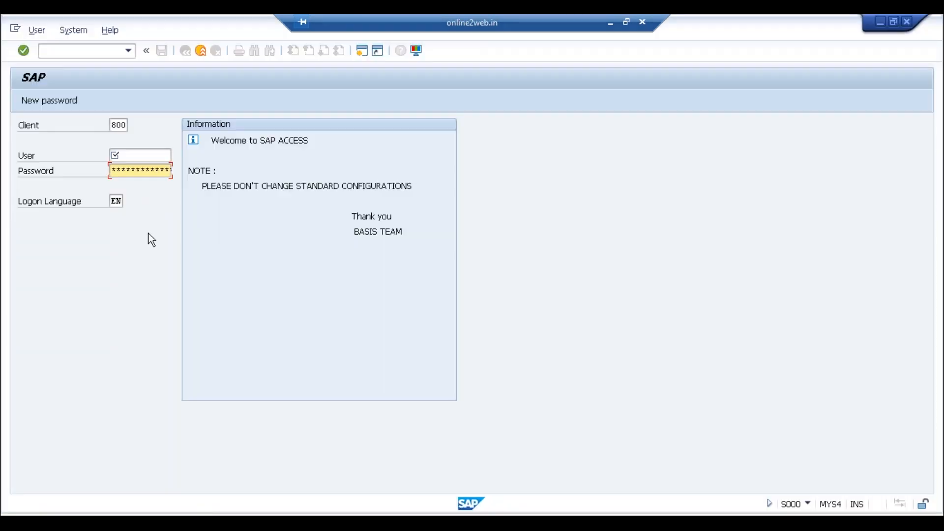
pyautogui.click(127, 156)
pyautogui.press('Down')
pyautogui.press('Tab')
pyautogui.write('********')
pyautogui.press('Return')
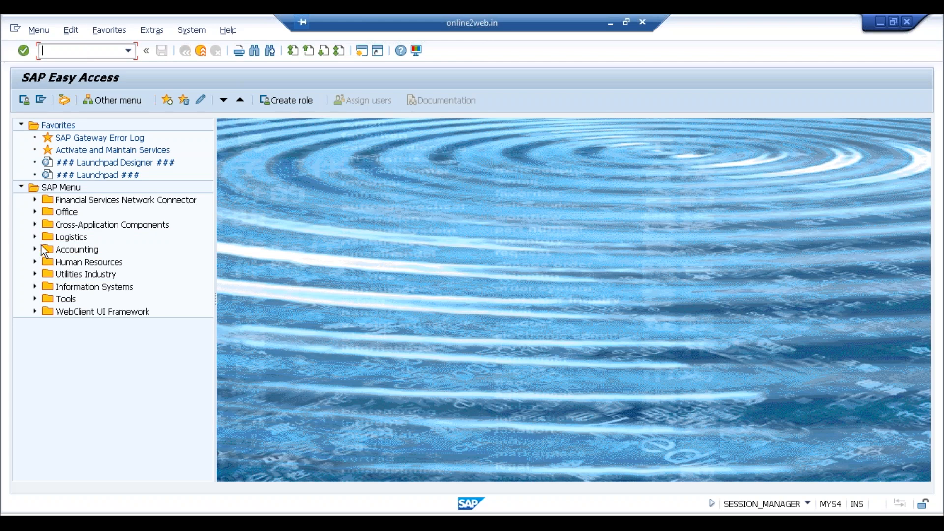
# Step: View the Launchpad's Home page and its web address in Chrome, and return to SAP Easy Access to expand the Logistics folder
pyautogui.hotkey('alt', 'Tab')
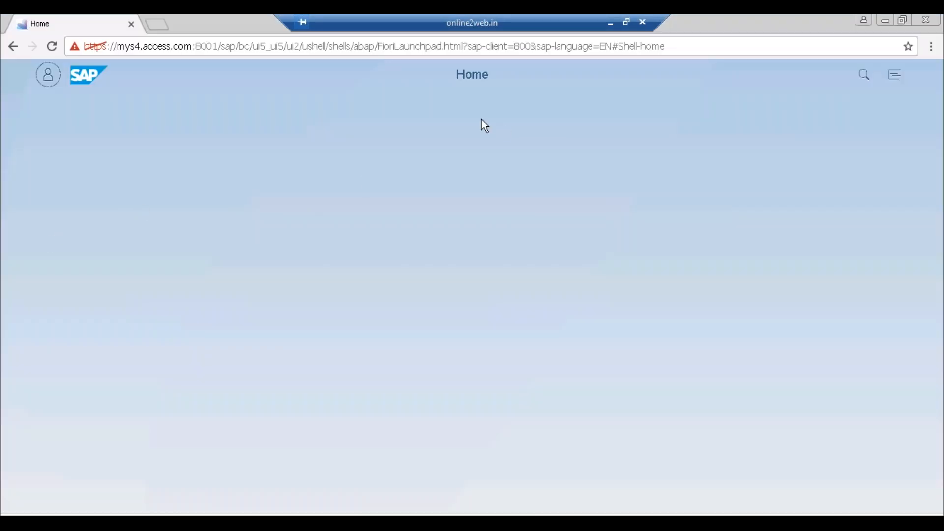
pyautogui.click(571, 46)
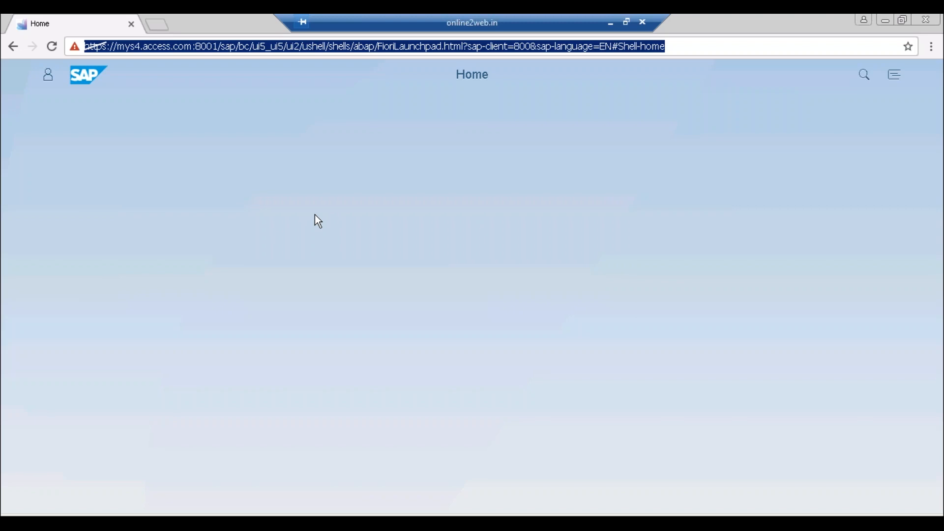
pyautogui.hotkey('alt', 'Tab')
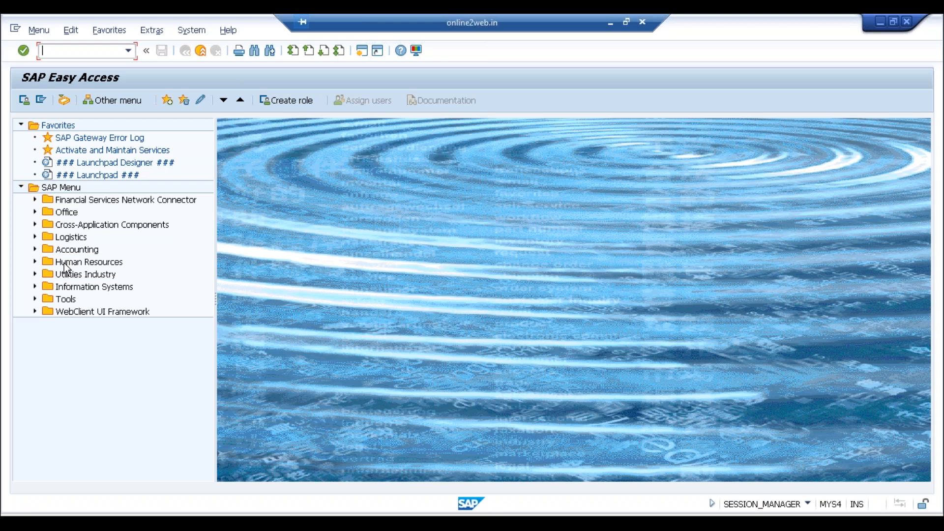
pyautogui.click(36, 238)
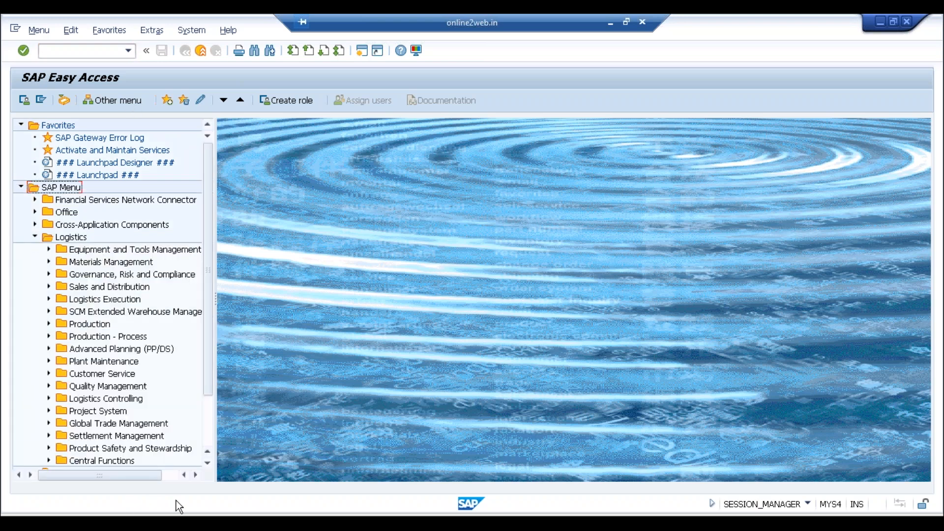
# Step: Switch to the Fiori Launchpad in Chrome, view the OverDue PO tile's details, and open the user's Settings
pyautogui.hotkey('alt', 'Tab')
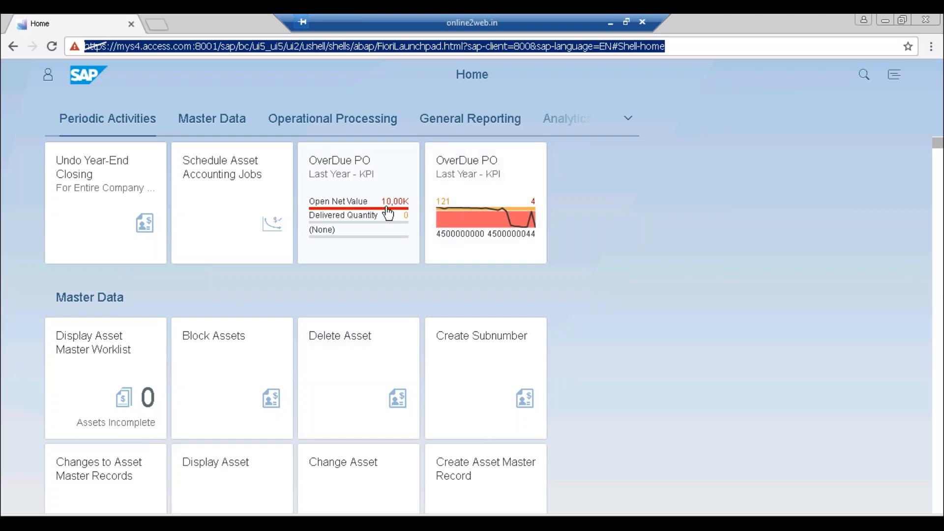
pyautogui.moveTo(388, 212)
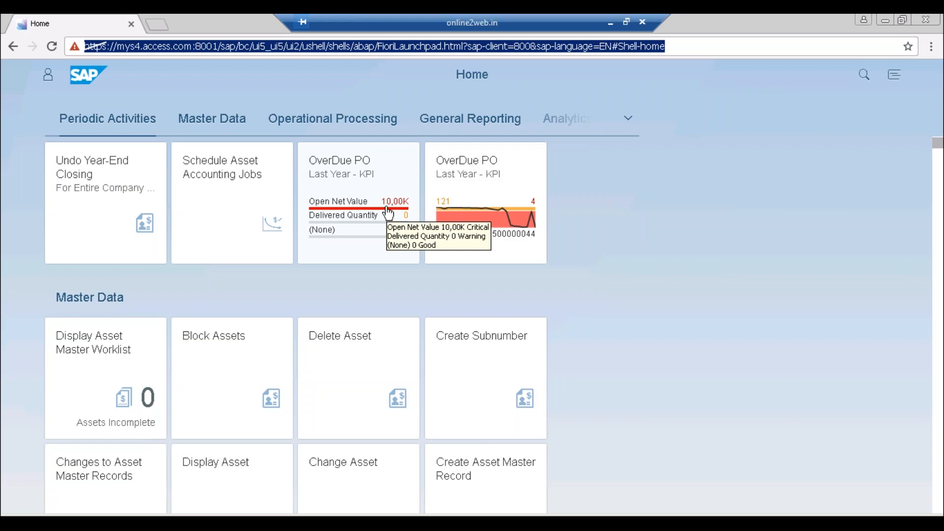
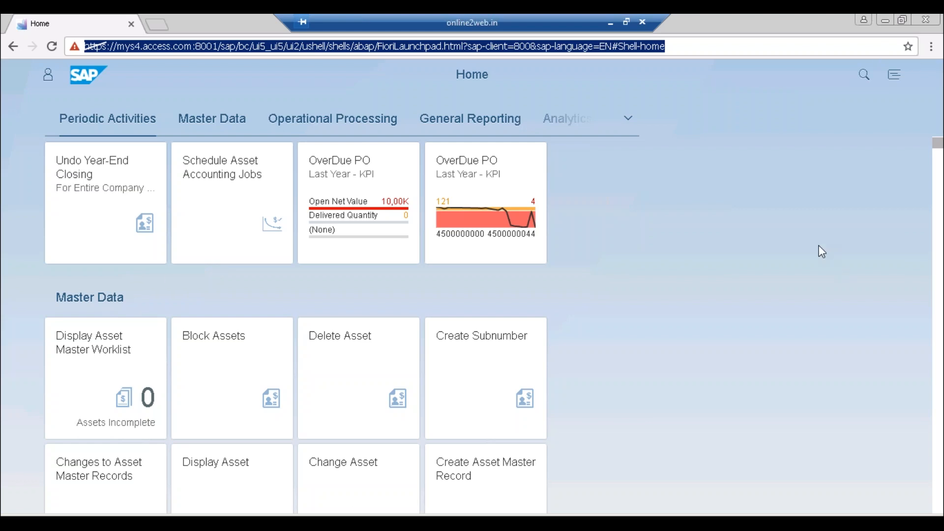
pyautogui.click(116, 306)
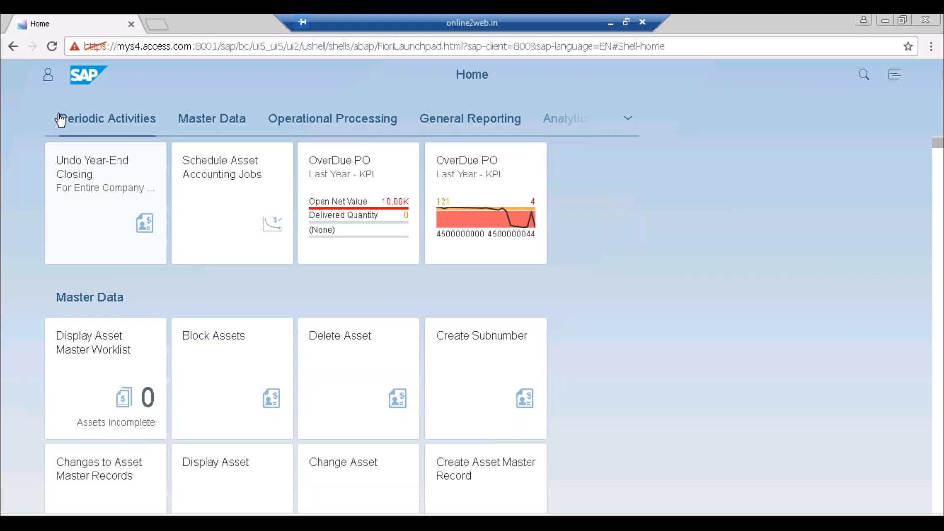
pyautogui.click(52, 79)
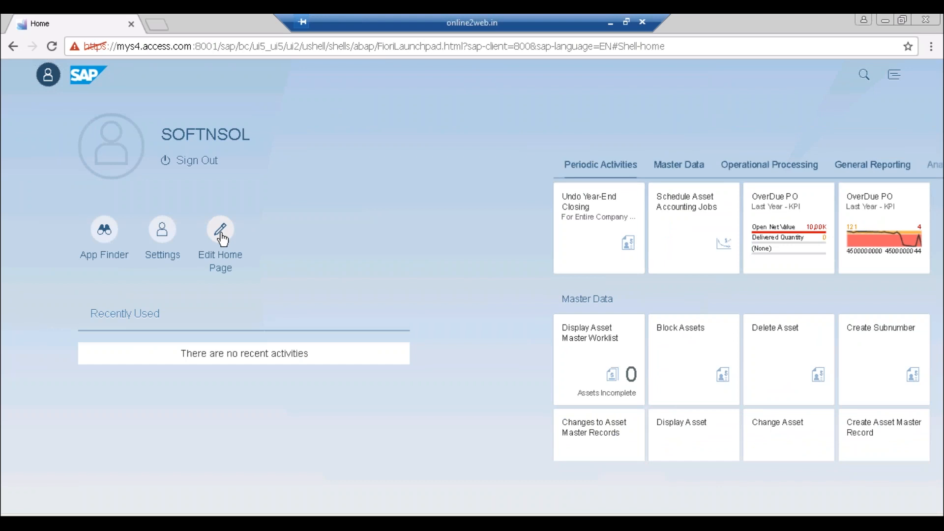
pyautogui.click(162, 235)
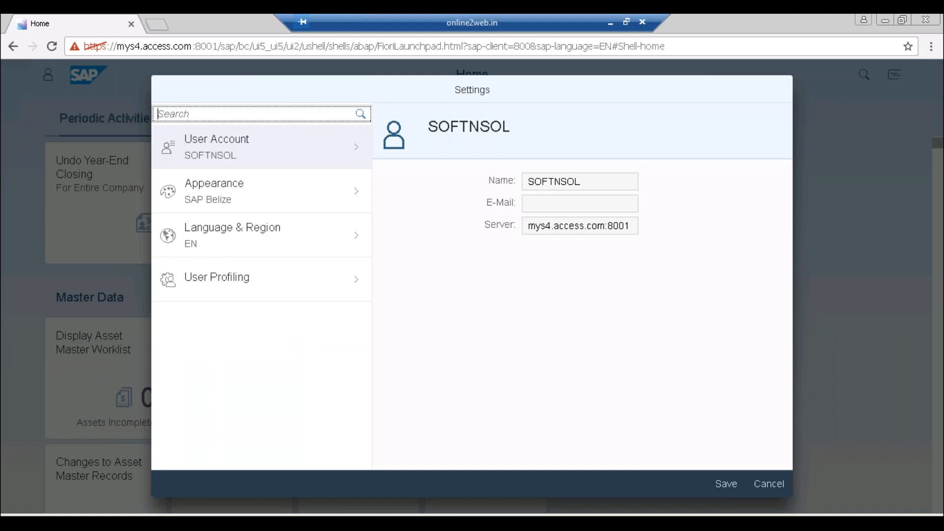
# Step: Review the Appearance settings, checking the available themes and the Right-to-Left Mode display option
pyautogui.click(209, 197)
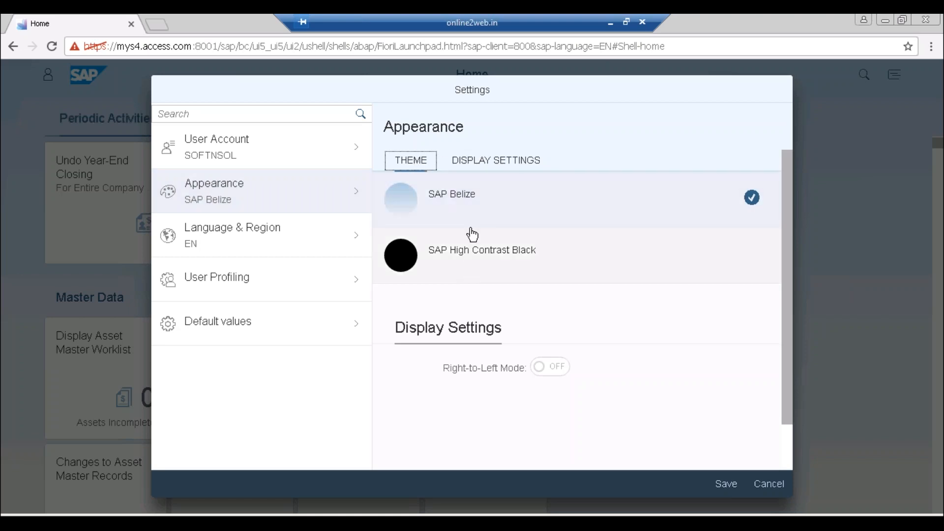
pyautogui.click(491, 192)
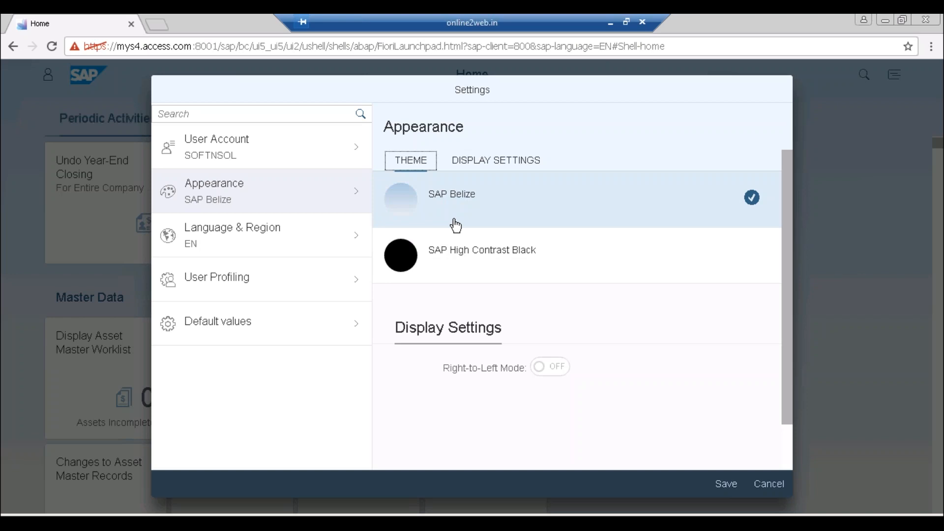
pyautogui.click(512, 167)
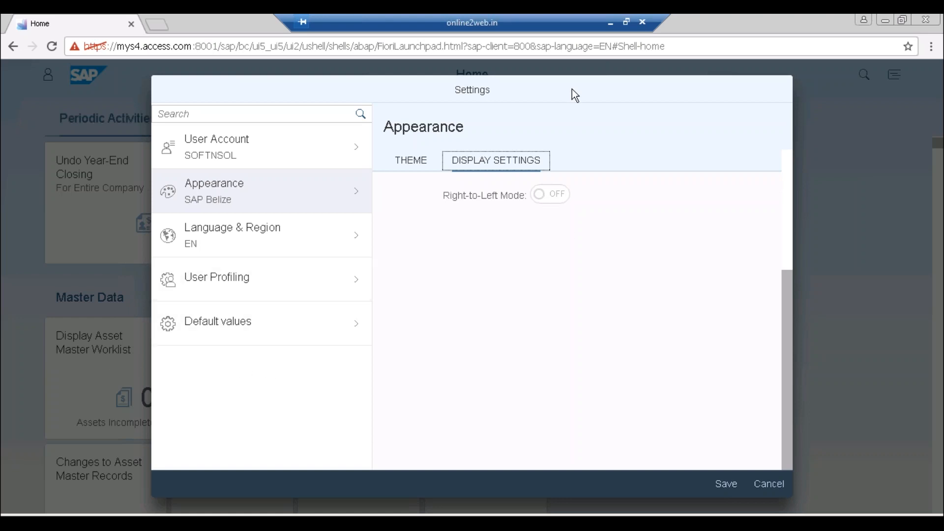
pyautogui.hotkey('ctrl', 'a')
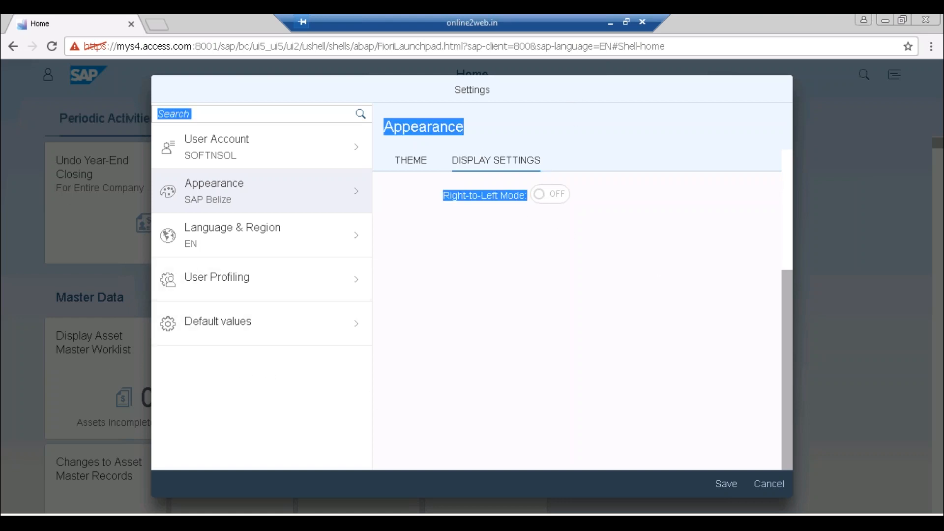
pyautogui.click(543, 194)
pyautogui.click(547, 195)
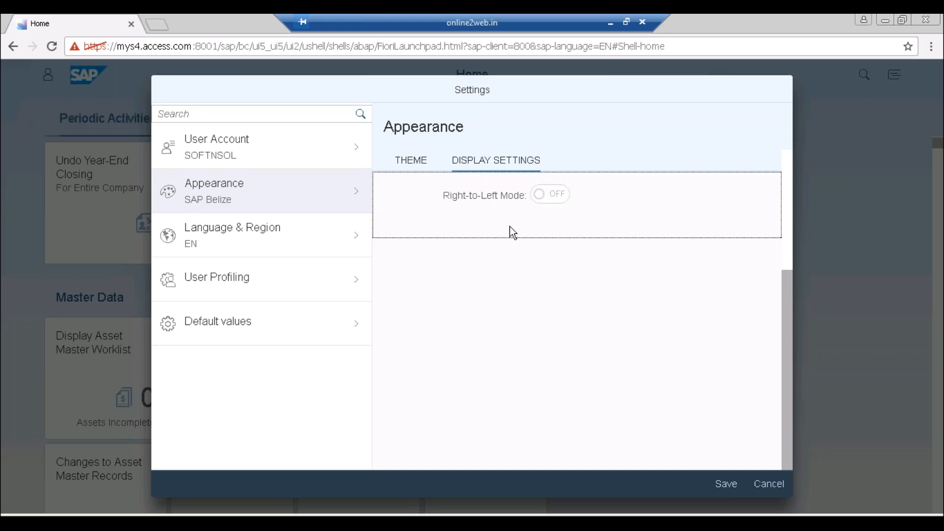
# Step: Review the Language & Region, User Profiling and Default values settings down to the Other section, and close Settings without saving
pyautogui.click(264, 250)
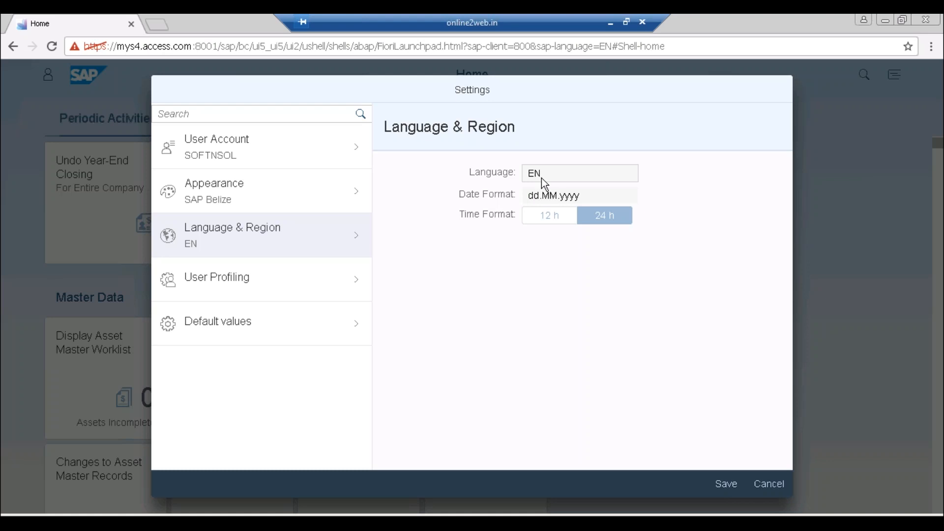
pyautogui.click(315, 285)
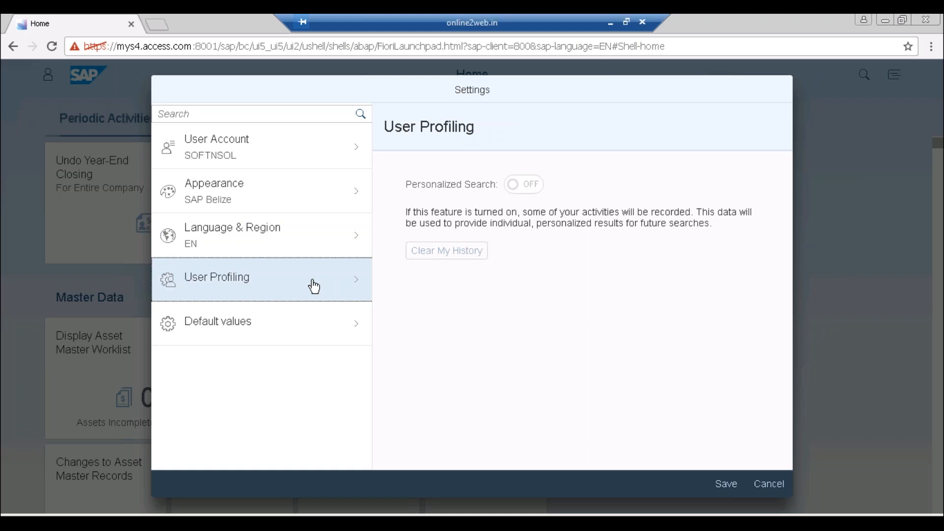
pyautogui.click(293, 341)
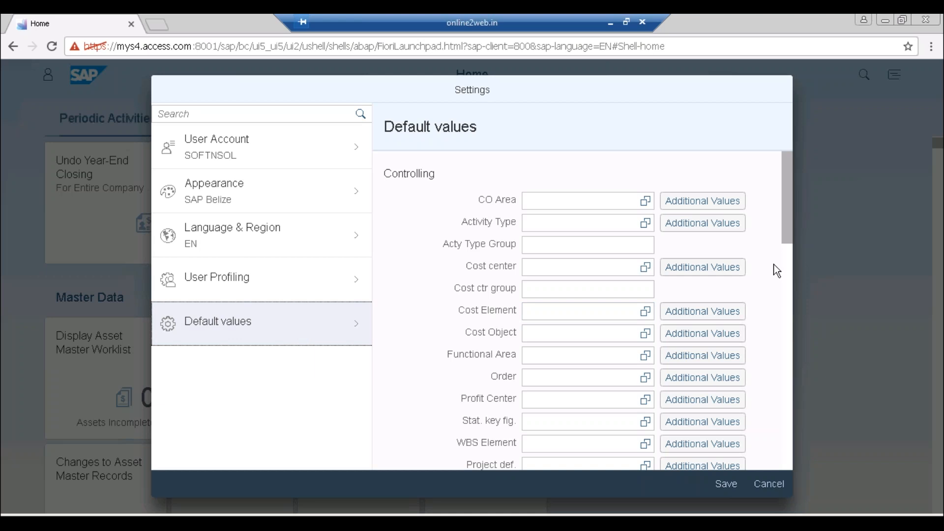
pyautogui.click(547, 199)
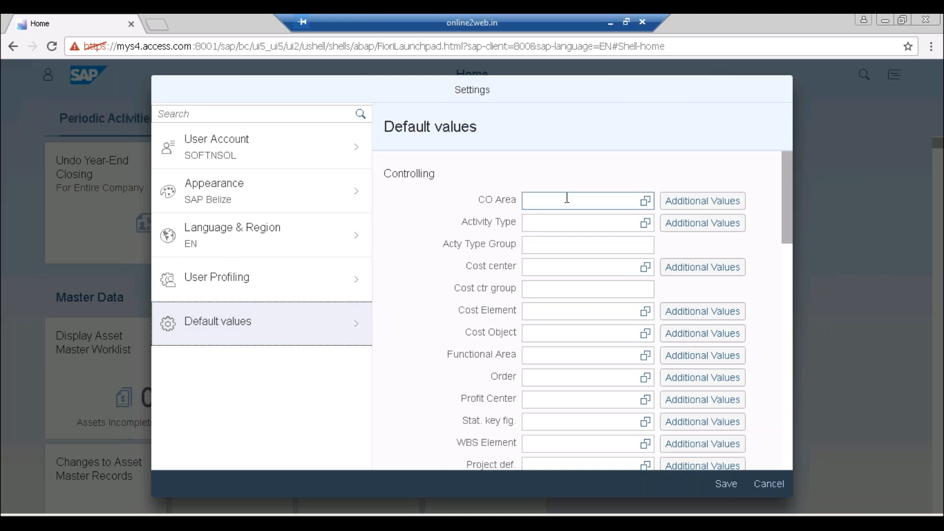
pyautogui.click(789, 268)
pyautogui.click(789, 337)
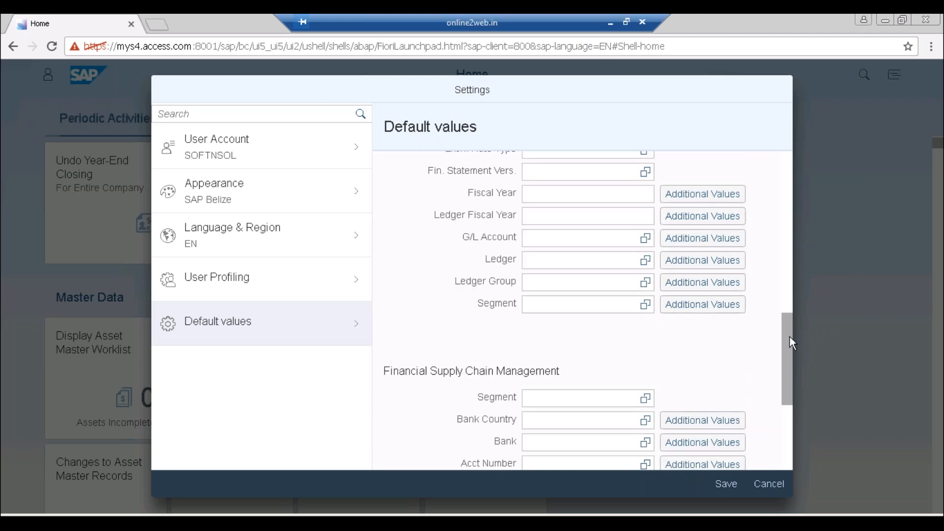
pyautogui.moveTo(789, 337); pyautogui.dragTo(786, 428)
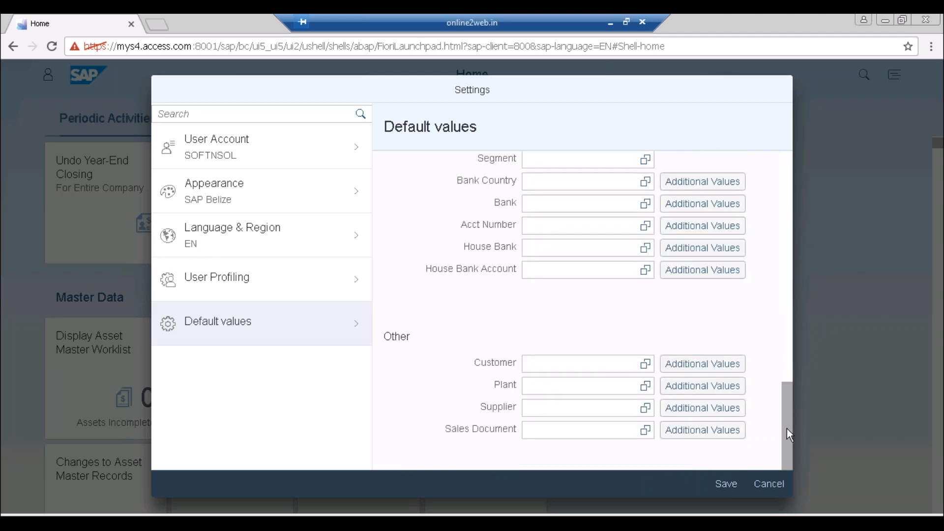
pyautogui.click(589, 389)
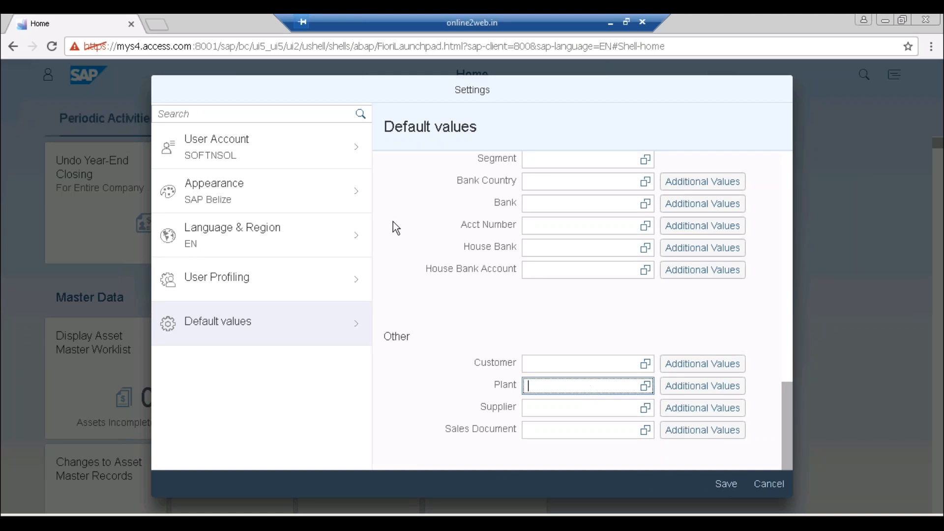
pyautogui.click(767, 488)
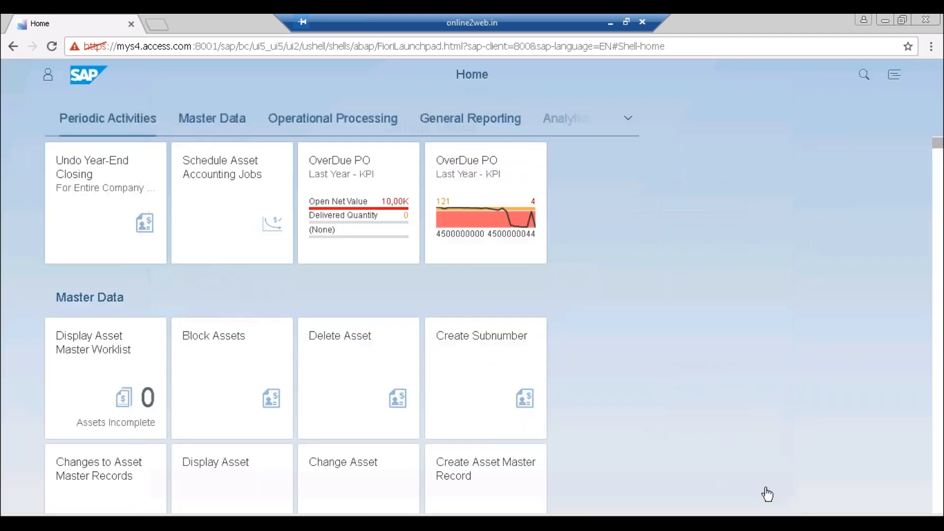
# Step: Edit the home page to remove the Display Asset tile from the Master Data group, and finish editing
pyautogui.click(48, 74)
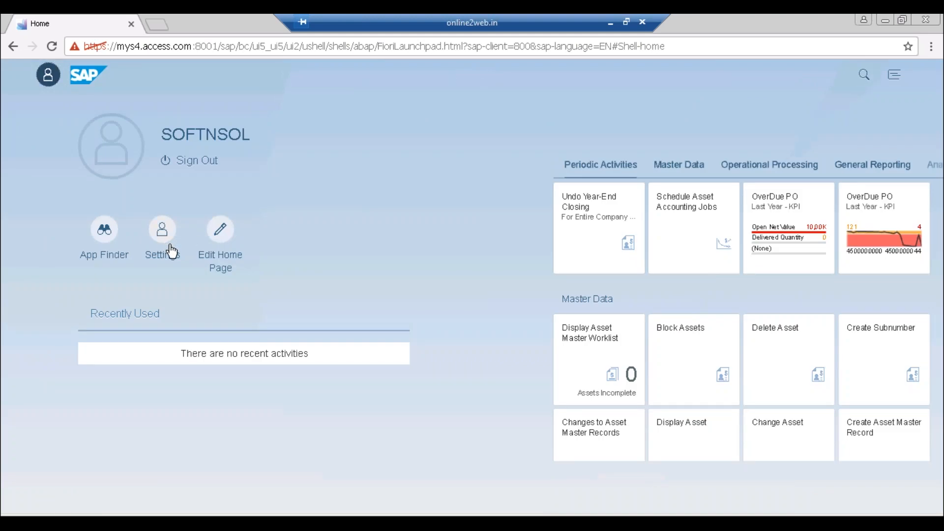
pyautogui.click(214, 239)
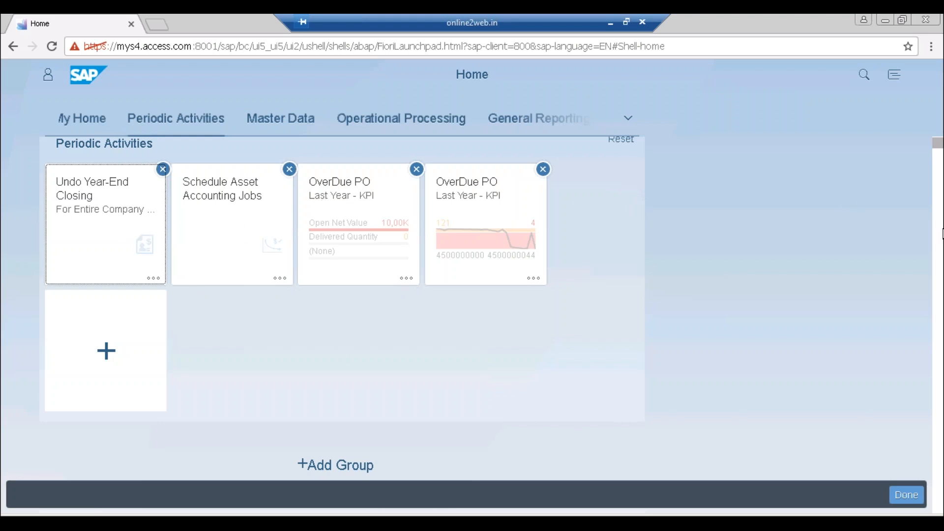
pyautogui.scroll(-5, 942, 234)
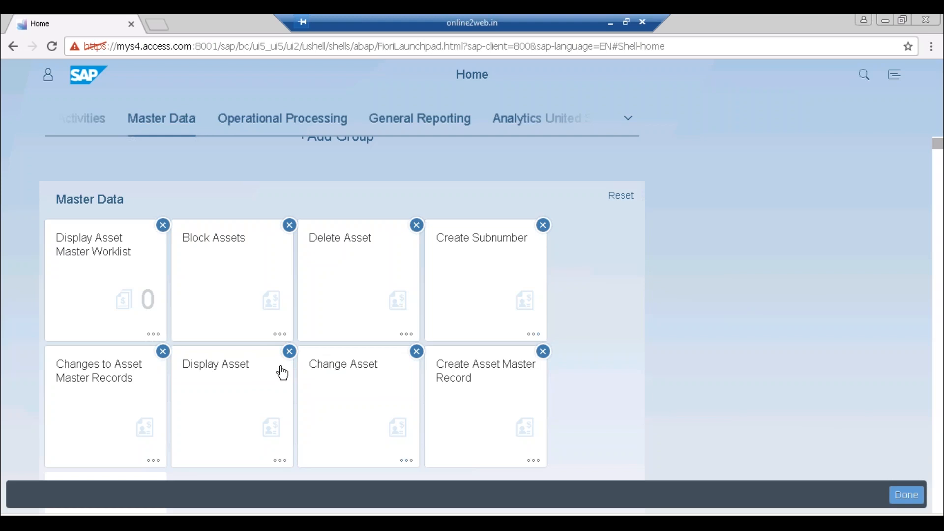
pyautogui.click(289, 352)
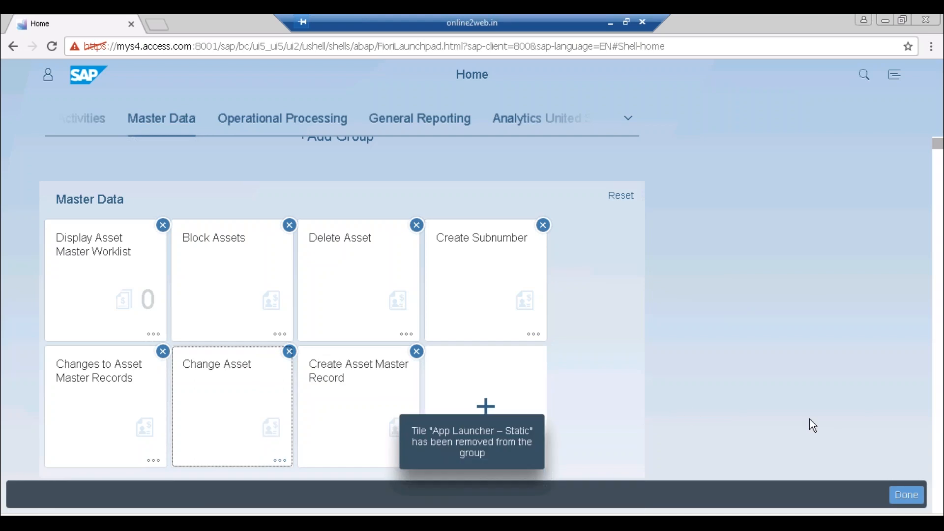
pyautogui.click(908, 501)
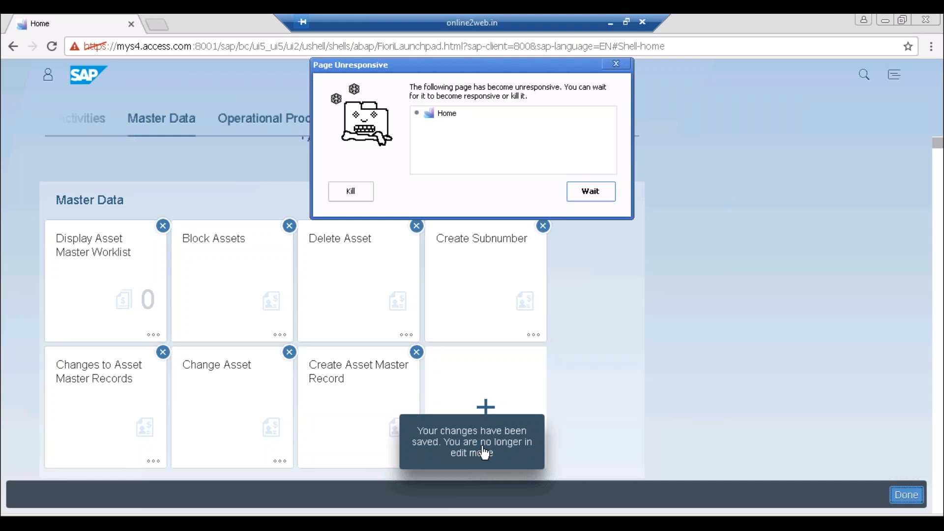
pyautogui.click(593, 195)
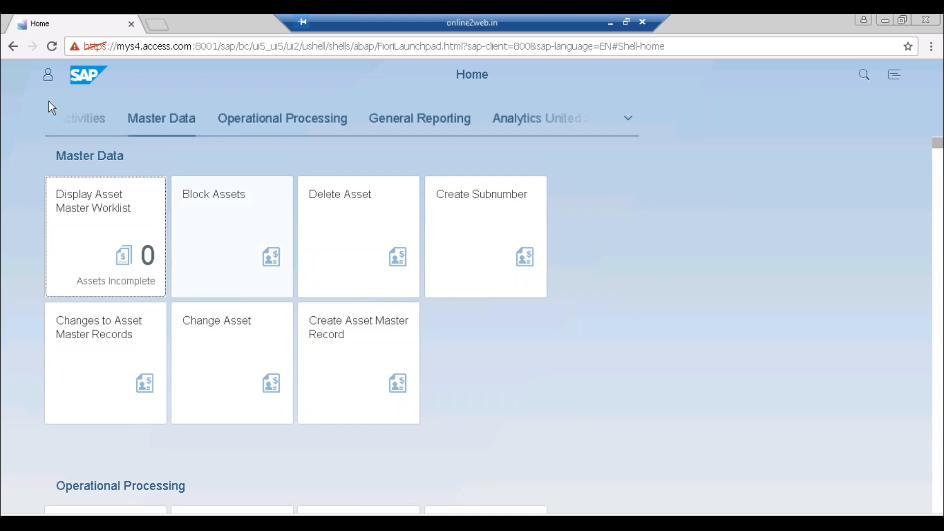
# Step: Edit the home page again and open the App Finder catalog for adding a tile to Master Data, waiting for the page to respond
pyautogui.click(48, 74)
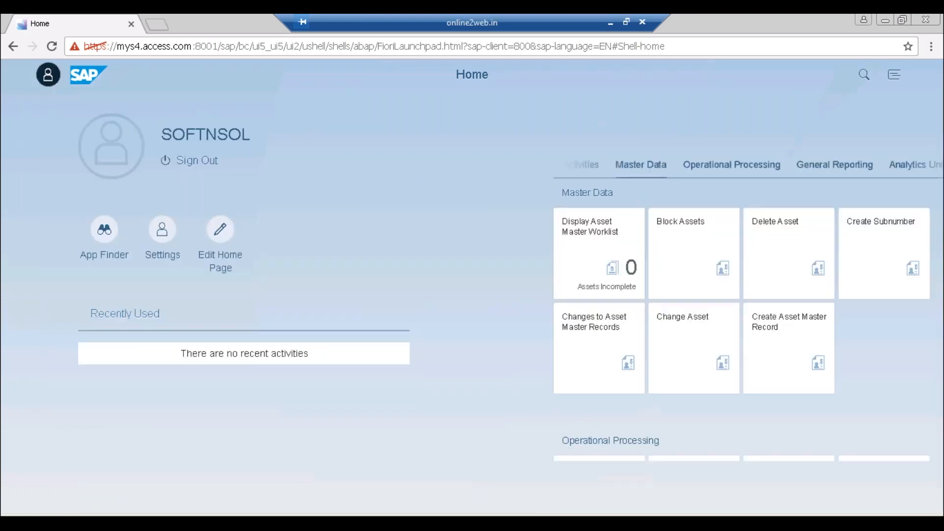
pyautogui.click(48, 74)
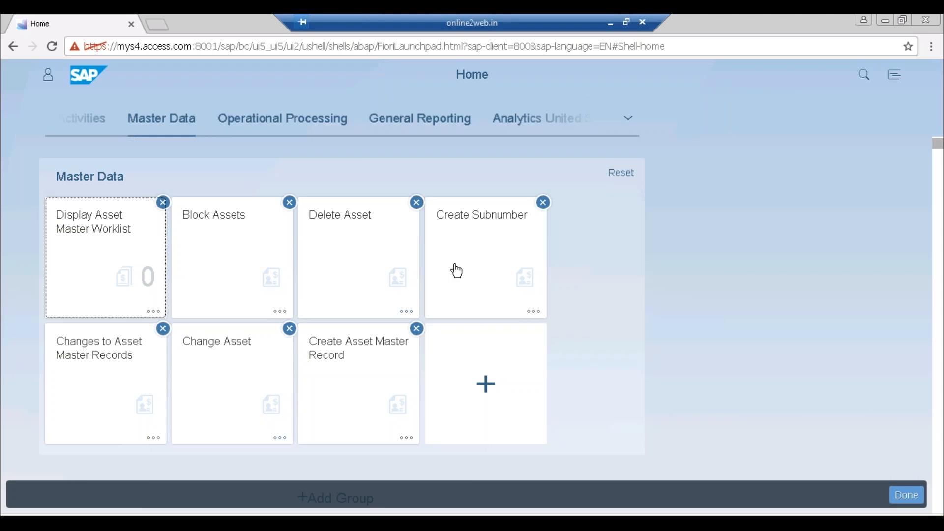
pyautogui.click(491, 389)
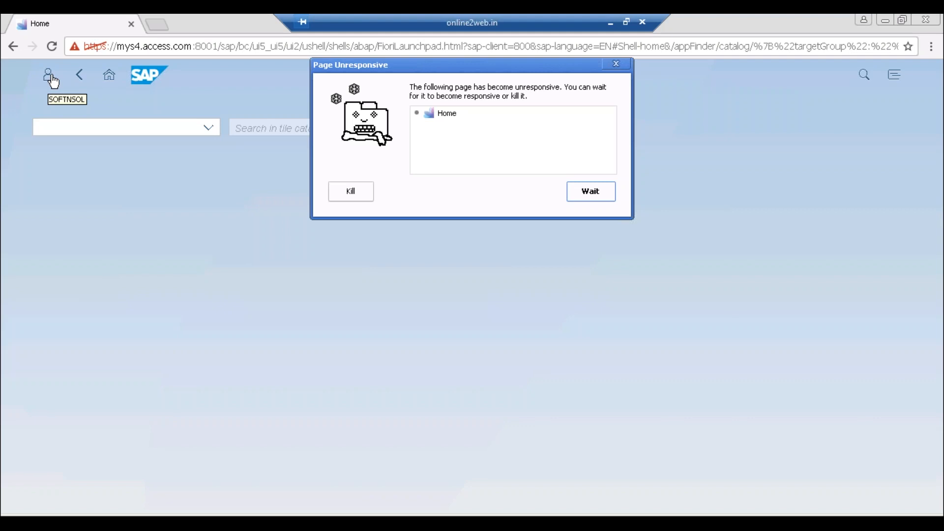
pyautogui.click(601, 197)
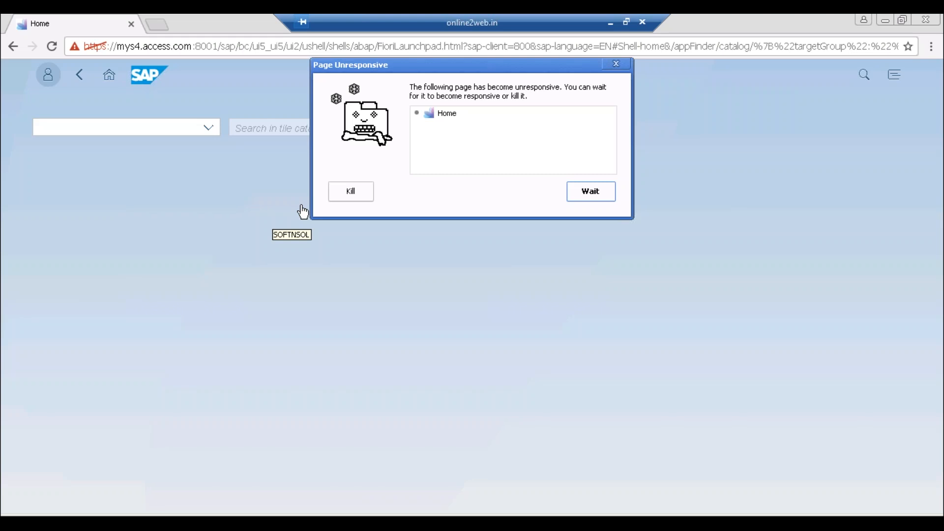
pyautogui.click(579, 196)
pyautogui.click(592, 191)
pyautogui.click(592, 192)
pyautogui.click(586, 197)
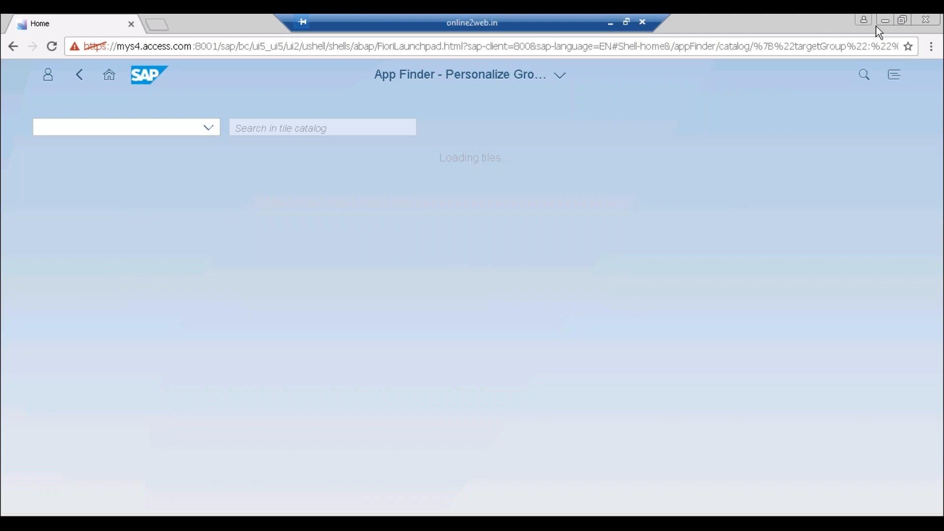
# Step: Switch to SAP Easy Access, look through the SAP Menu tree, and collapse the SAP Menu and Favorites folders
pyautogui.click(892, 23)
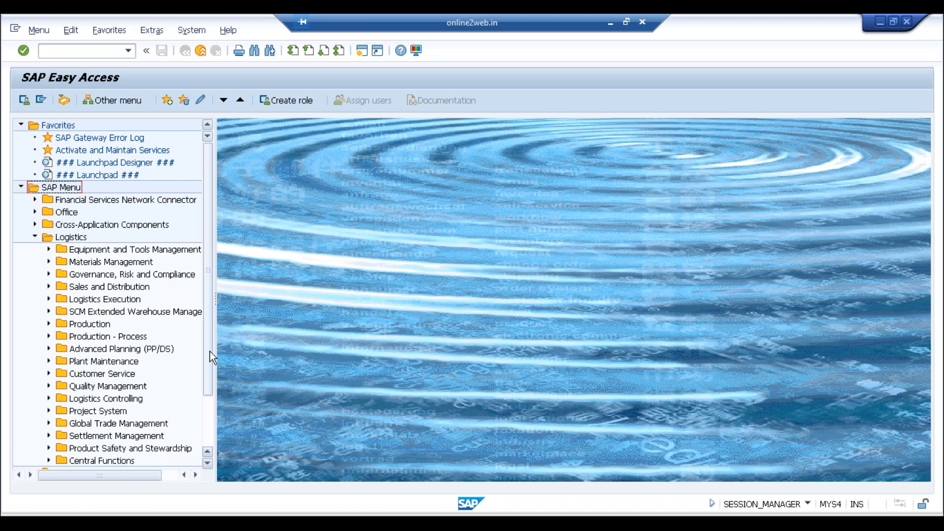
pyautogui.click(208, 408)
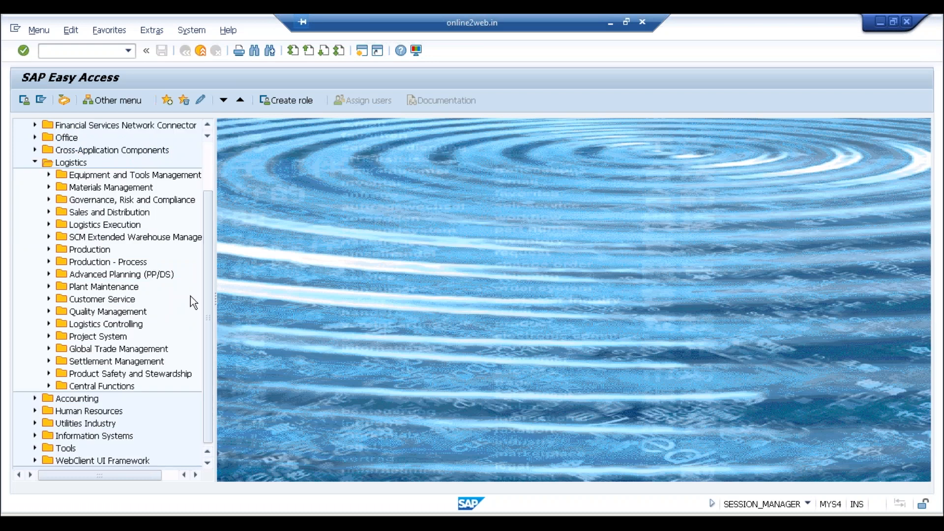
pyautogui.click(208, 172)
pyautogui.click(21, 187)
pyautogui.click(21, 125)
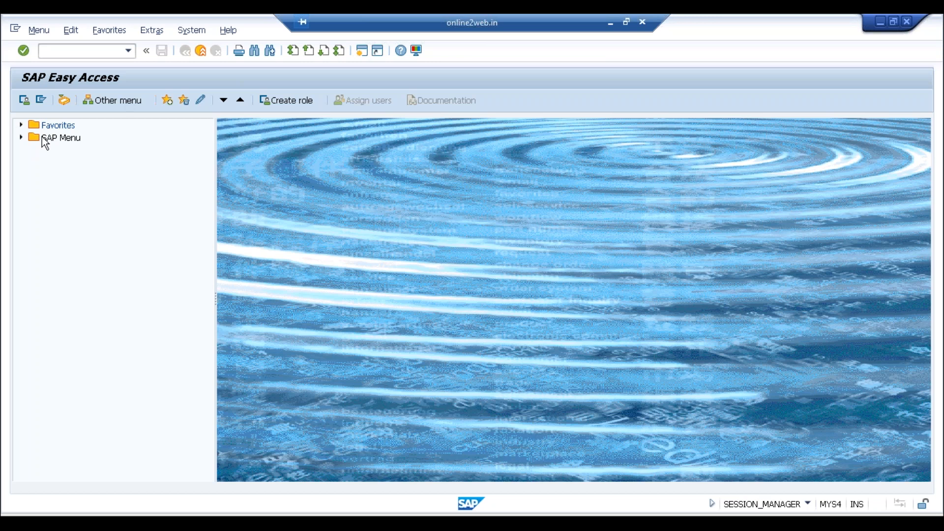
# Step: Run transaction spro and display the SAP Reference IMG
pyautogui.click(77, 49)
pyautogui.write('spro')
pyautogui.press('Return')
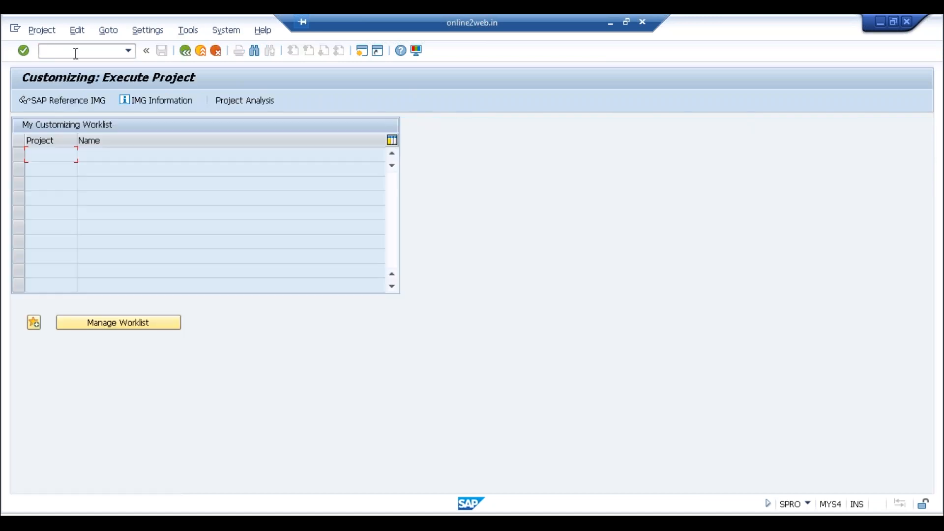
pyautogui.click(59, 100)
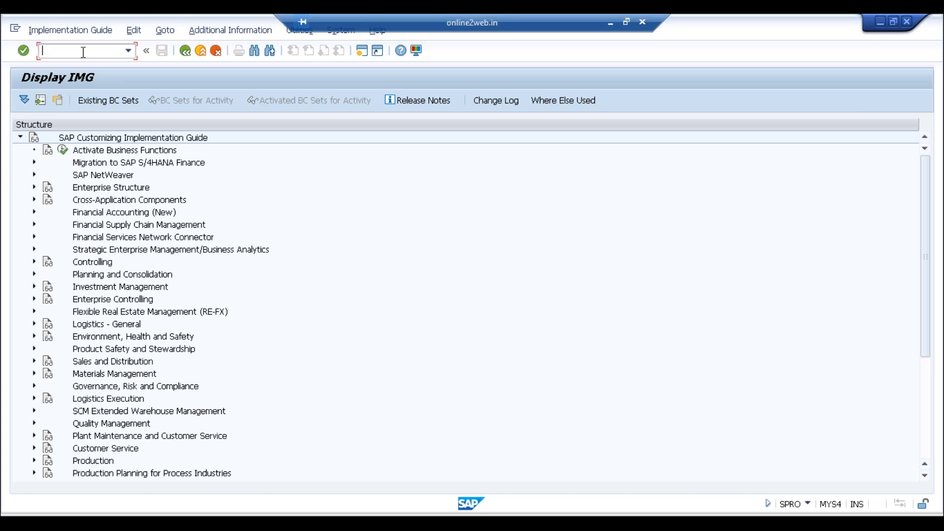
# Step: Compare the Display IMG structure with the App Finder catalog, ending on the App Finder in Chrome
pyautogui.hotkey('alt', 'Tab')
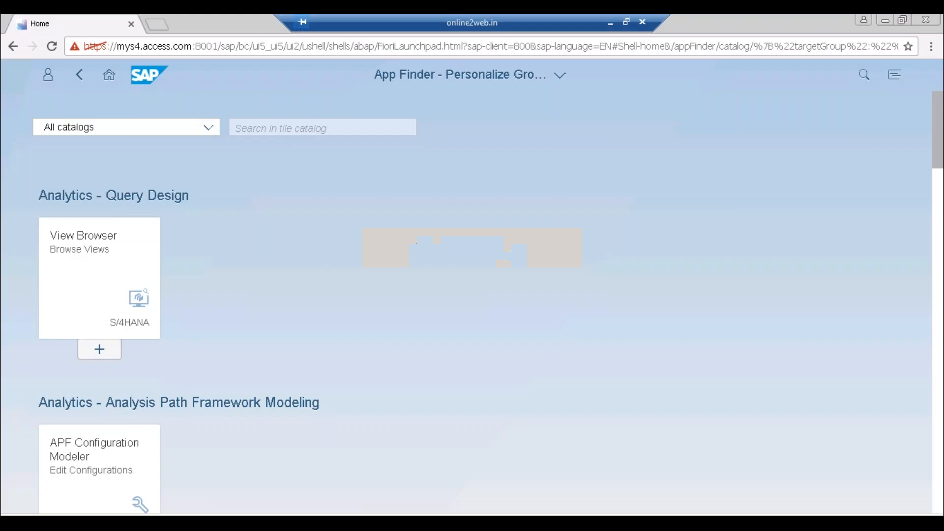
pyautogui.hotkey('alt', 'Tab')
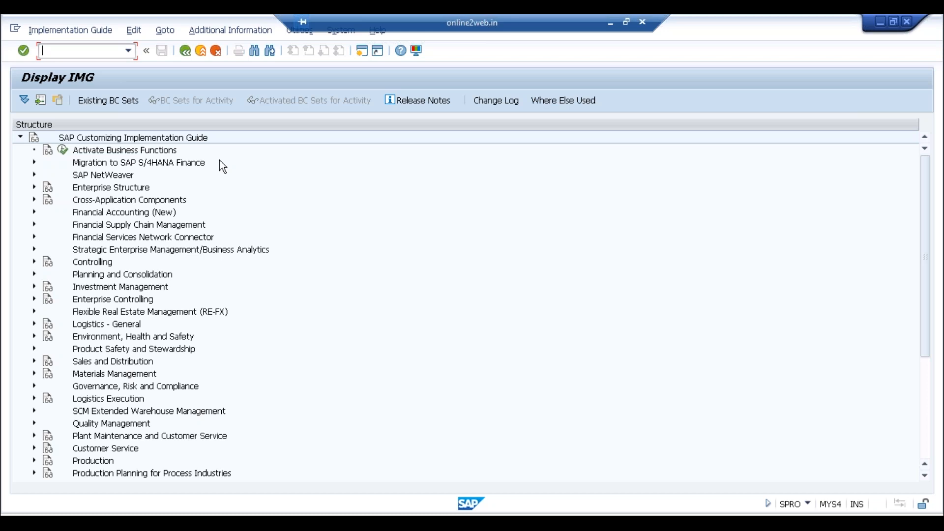
pyautogui.hotkey('alt', 'Tab')
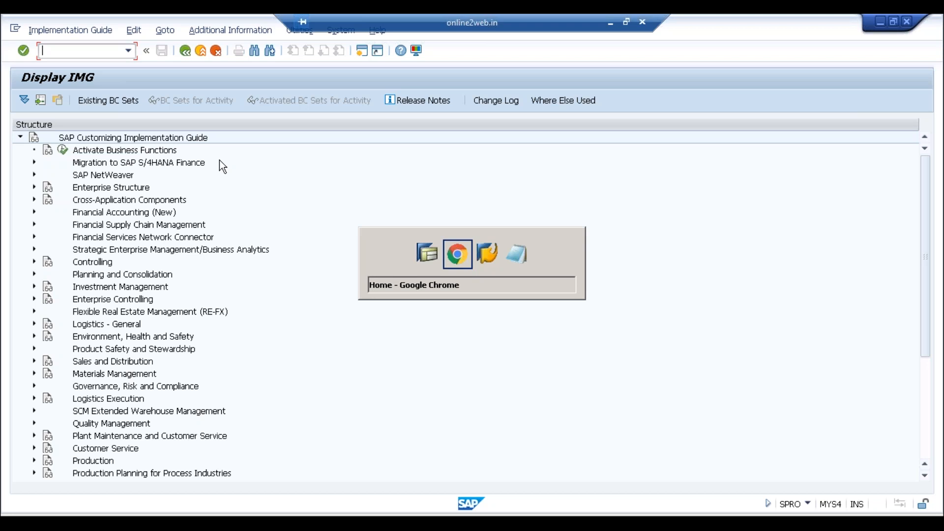
pyautogui.hotkey('alt', 'Tab')
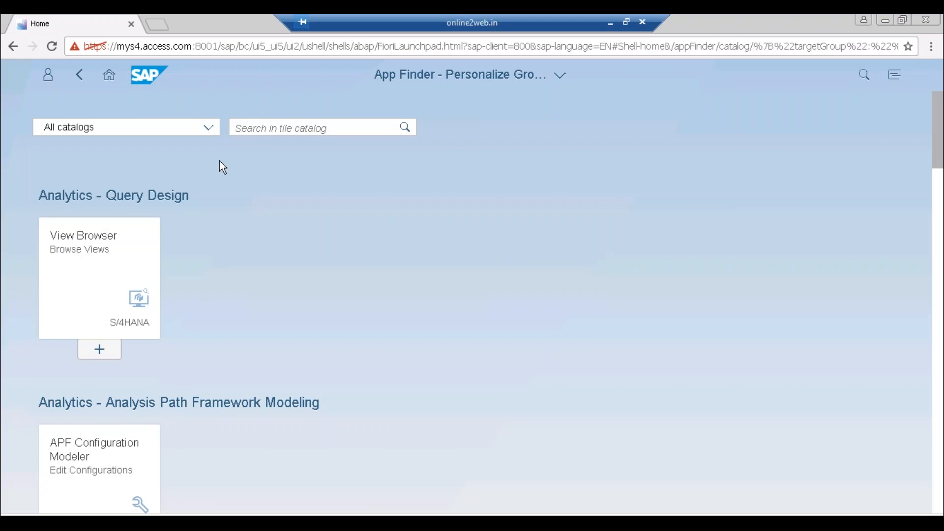
# Step: Look through the App Finder's tiles across all catalogs, from Analytics - Query Design to EAM - Measuring Point, and return to the catalog search
pyautogui.click(270, 127)
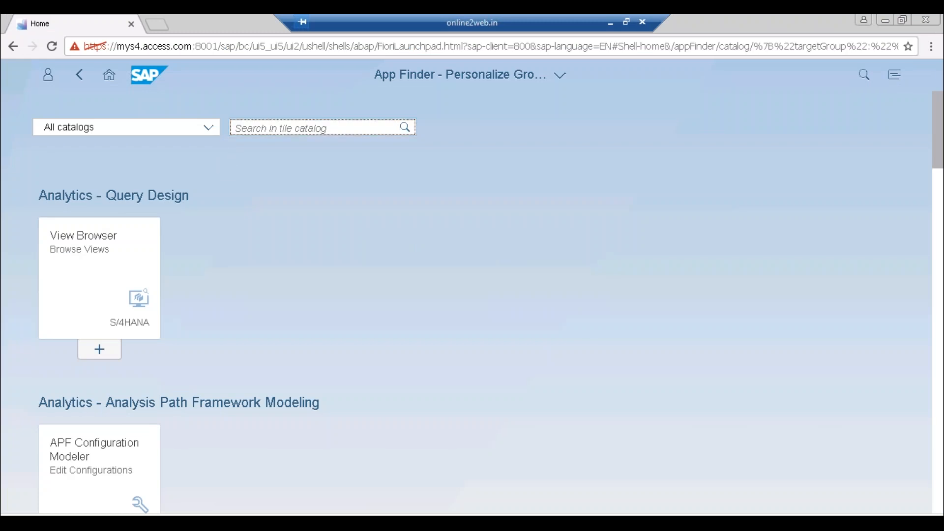
pyautogui.click(938, 261)
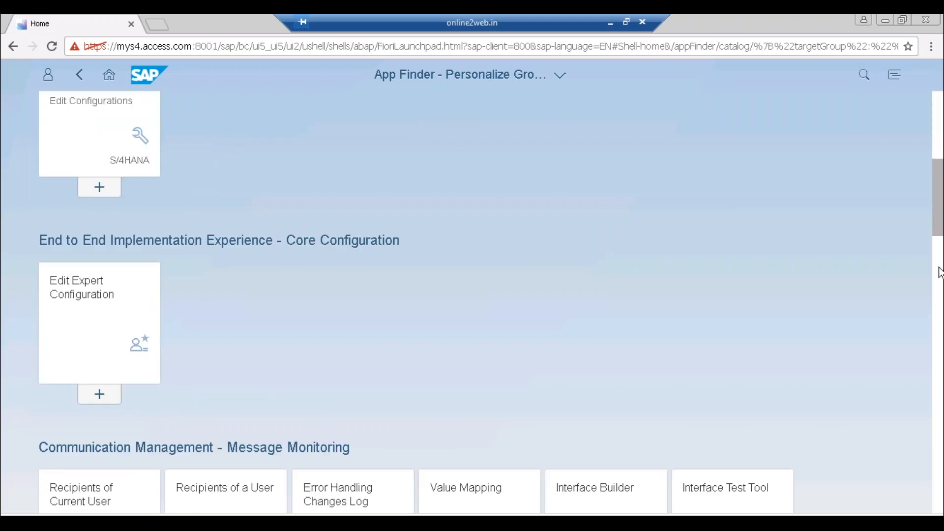
pyautogui.click(939, 270)
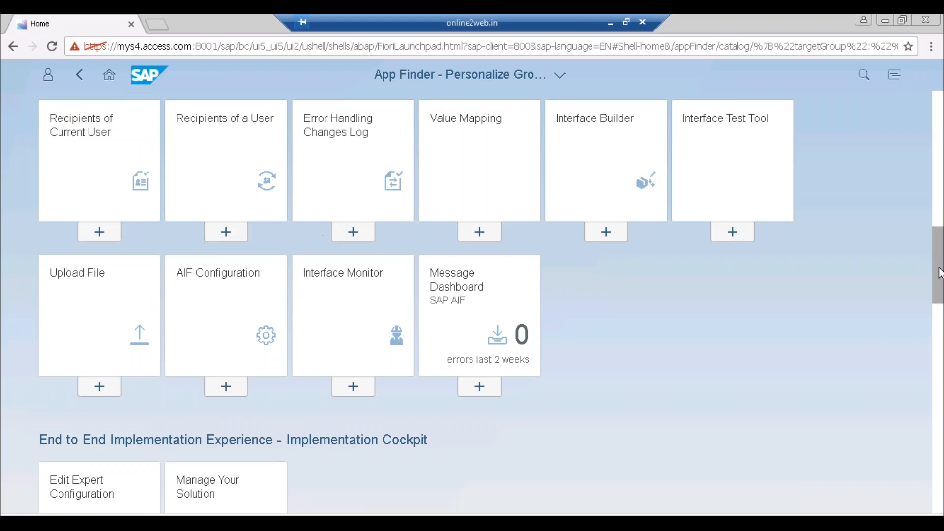
pyautogui.click(939, 325)
pyautogui.click(939, 425)
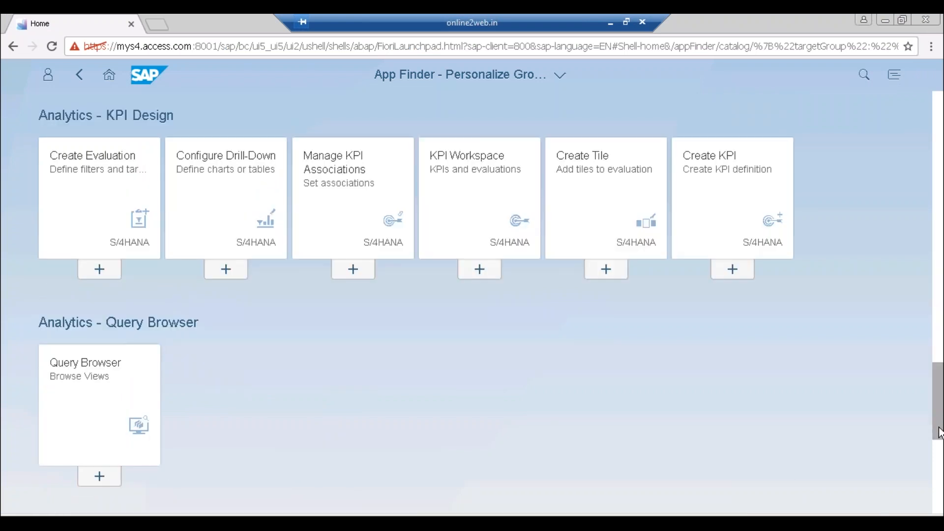
pyautogui.click(939, 466)
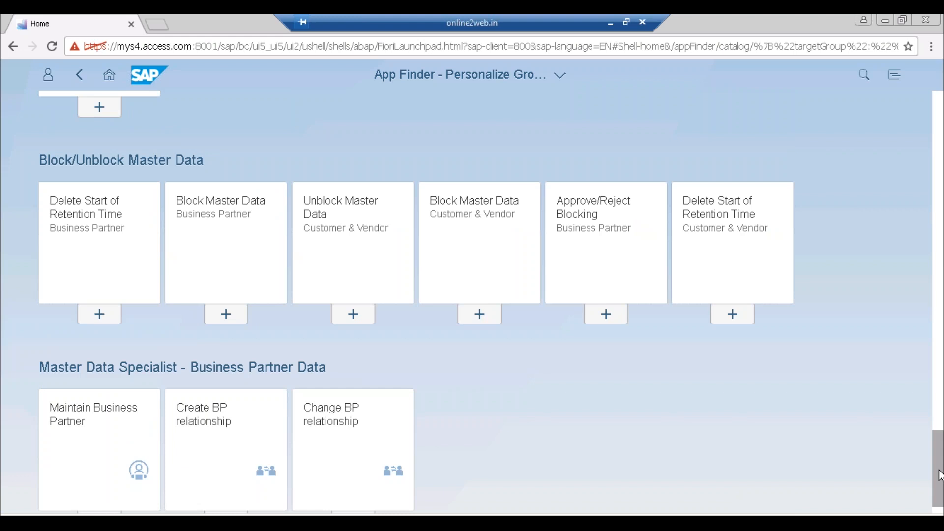
pyautogui.moveTo(941, 475); pyautogui.dragTo(940, 307)
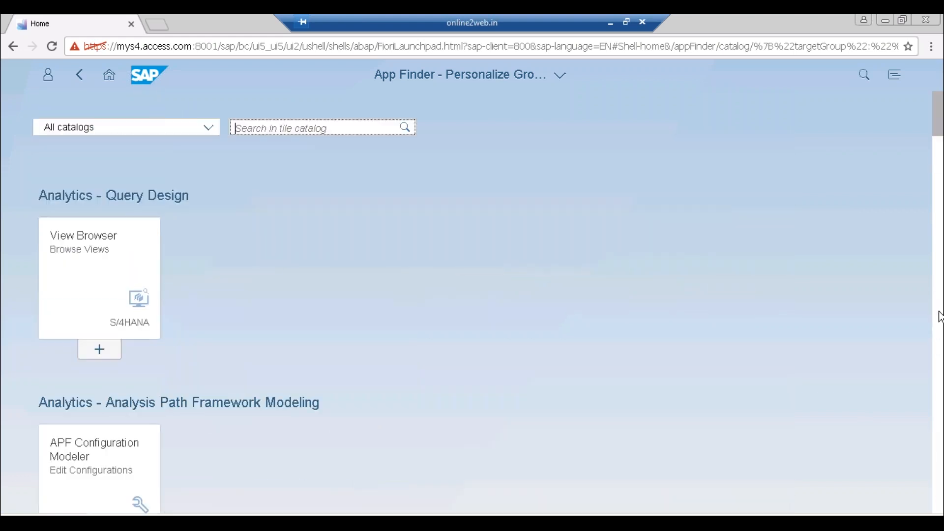
pyautogui.click(939, 311)
pyautogui.click(938, 311)
pyautogui.click(939, 311)
pyautogui.click(940, 316)
pyautogui.click(940, 316)
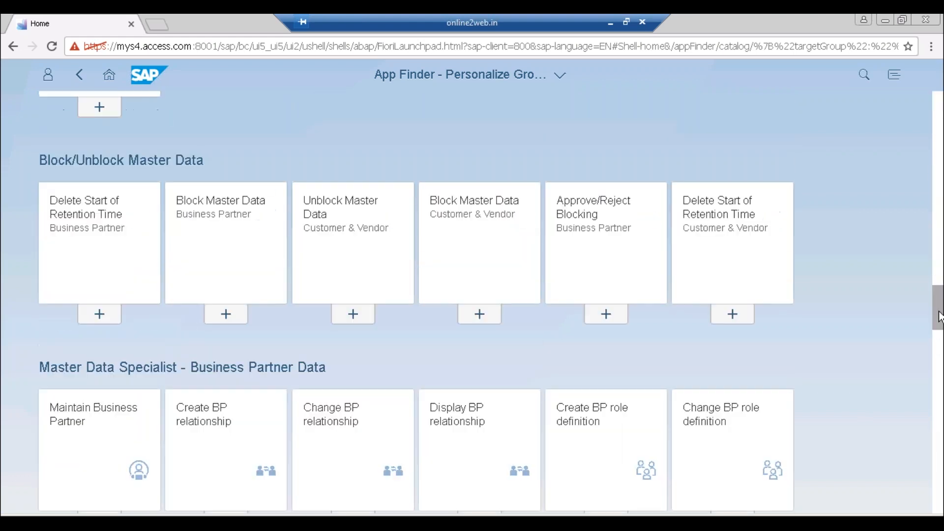
pyautogui.click(939, 344)
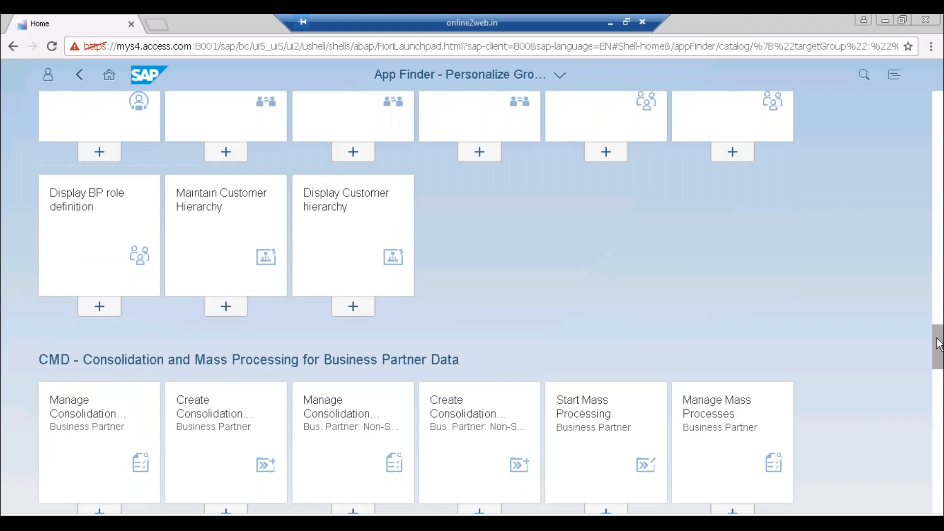
pyautogui.click(940, 388)
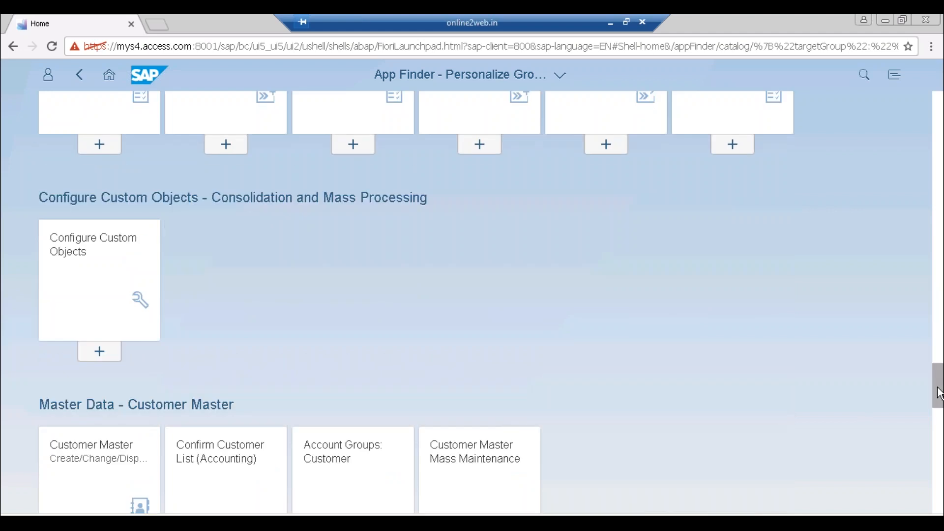
pyautogui.click(939, 435)
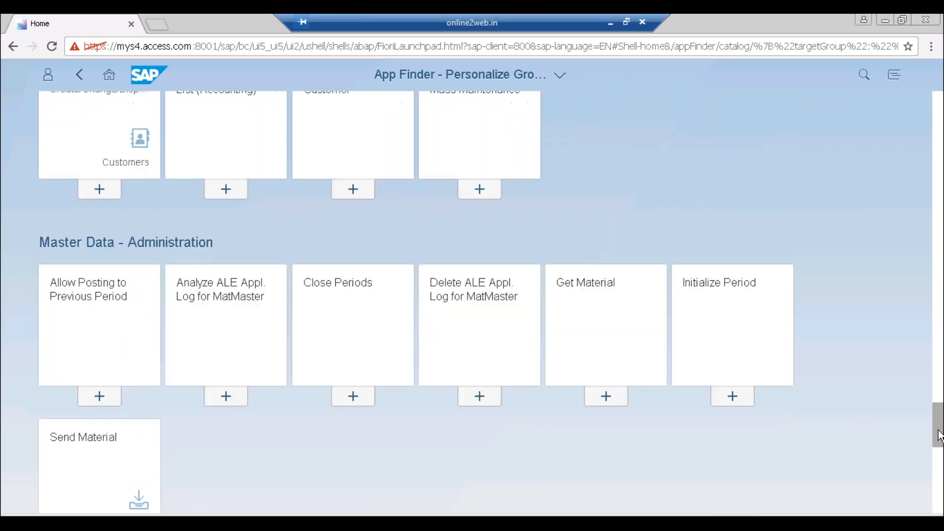
pyautogui.click(940, 476)
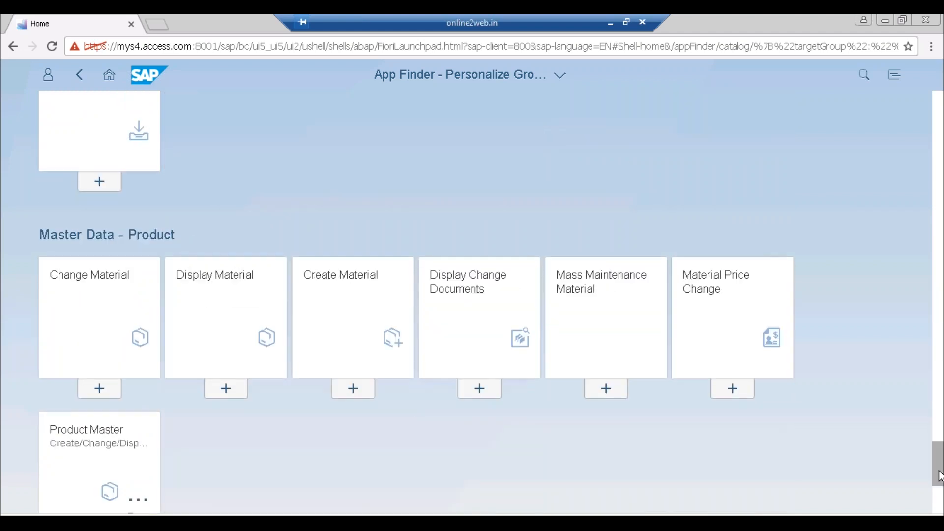
pyautogui.click(940, 498)
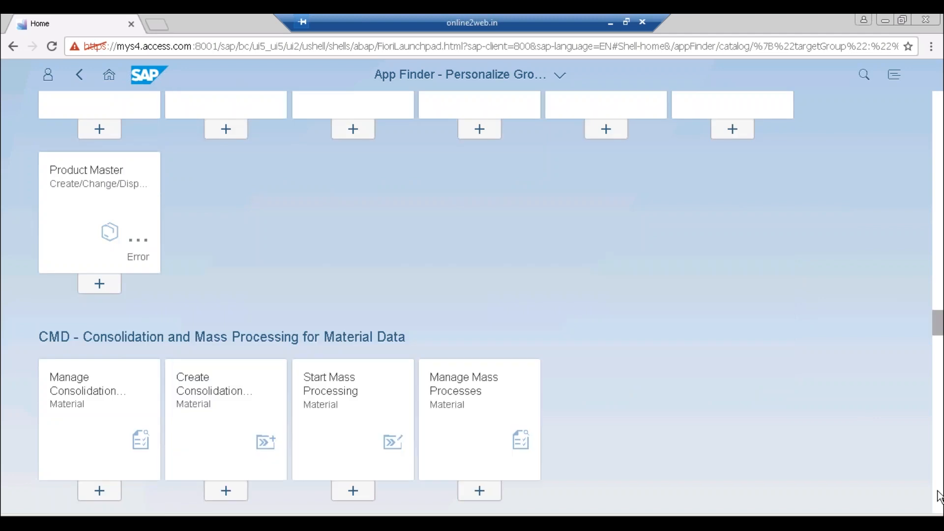
pyautogui.click(939, 495)
pyautogui.click(940, 488)
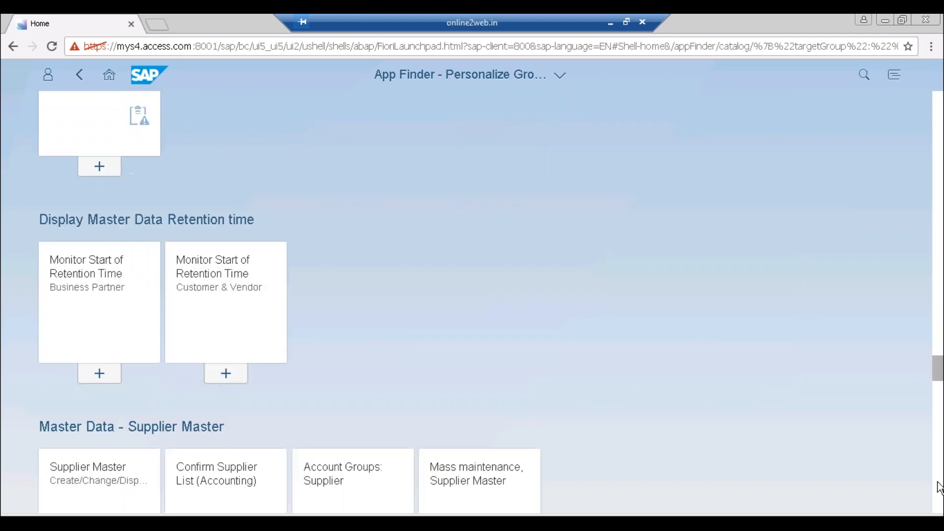
pyautogui.click(938, 489)
pyautogui.click(939, 488)
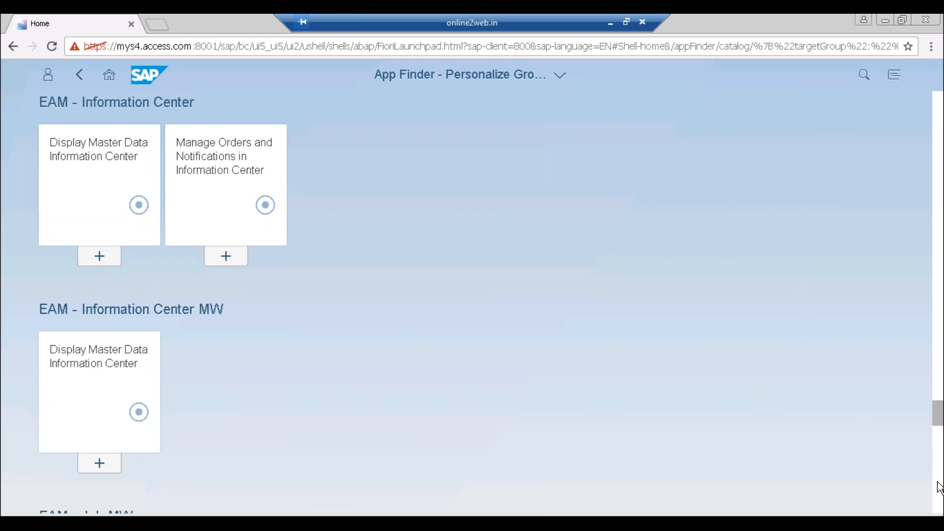
pyautogui.click(939, 488)
pyautogui.click(939, 488)
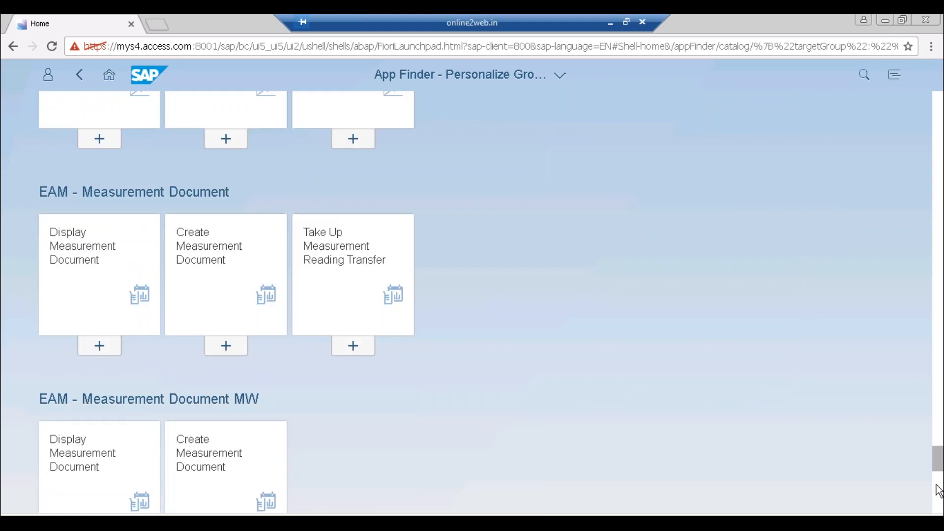
pyautogui.click(939, 490)
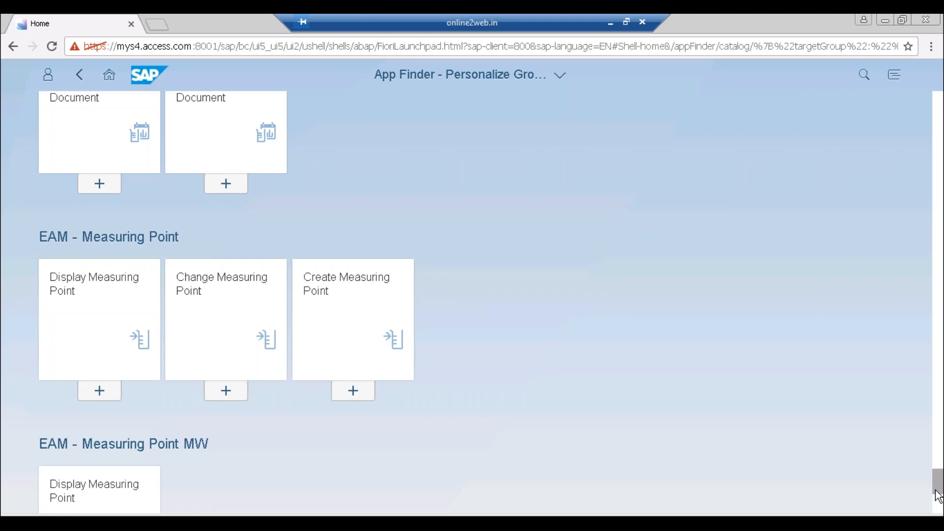
pyautogui.scroll(20, 909, 221)
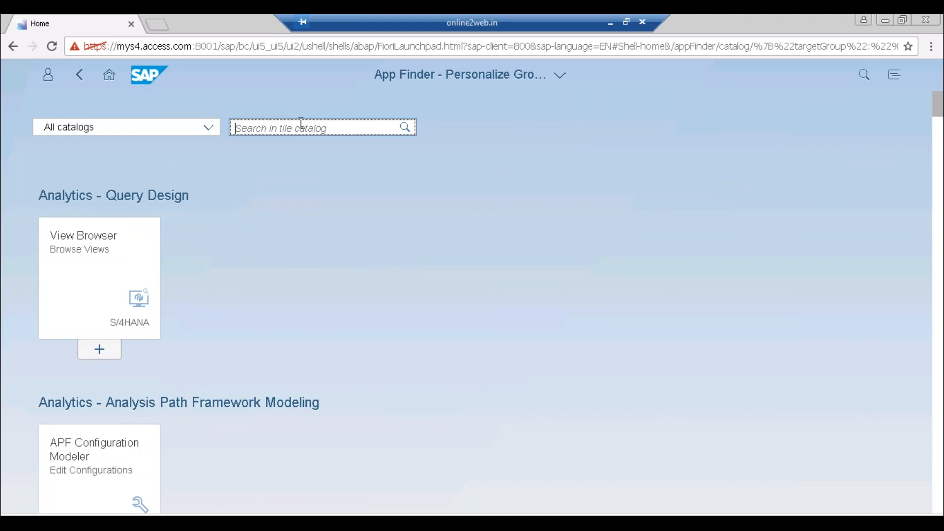
# Step: Search the tile catalog for "display asset" and clear the search term
pyautogui.write('d')
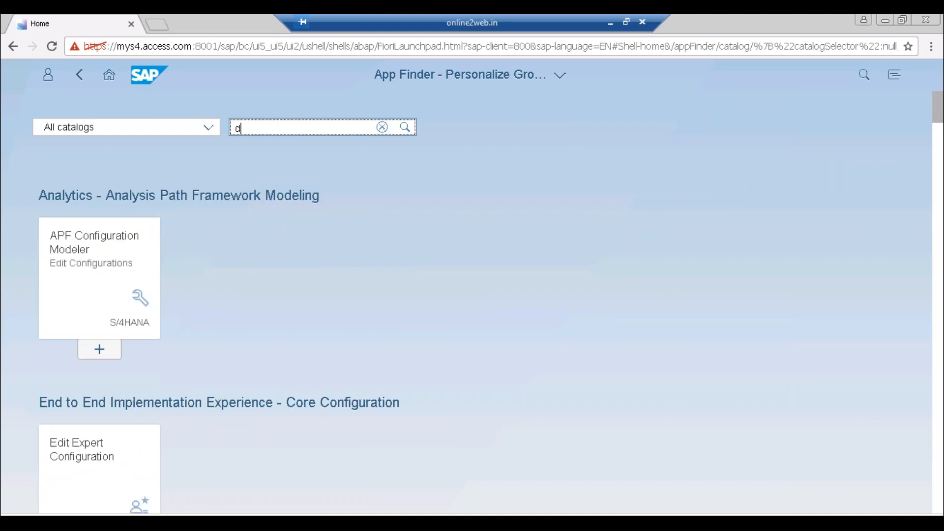
pyautogui.write('isplay')
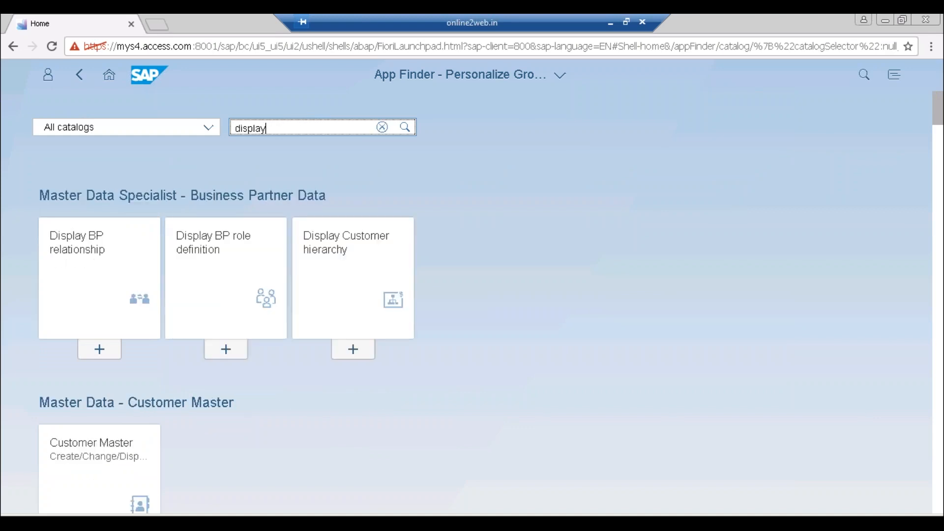
pyautogui.write(' asset')
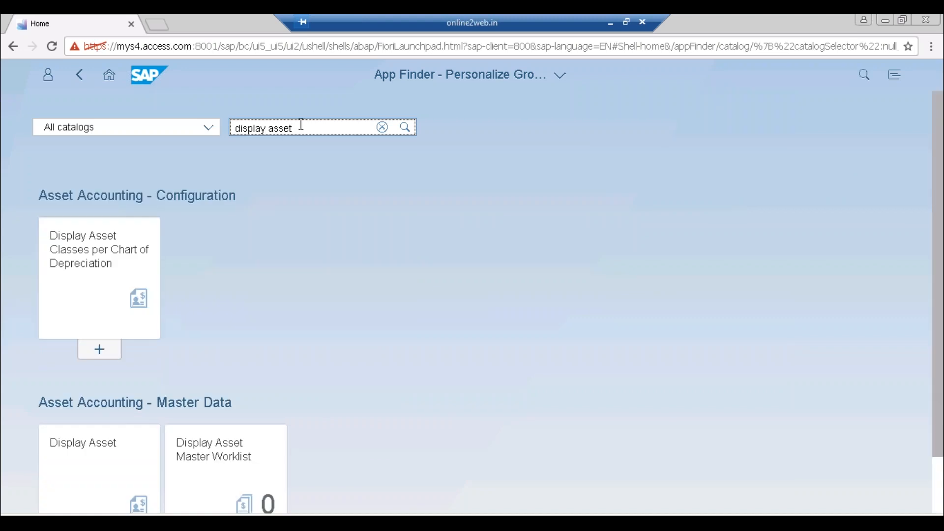
pyautogui.press('BackSpace')
pyautogui.press('BackSpace')
pyautogui.press('BackSpace')
pyautogui.press('BackSpace')
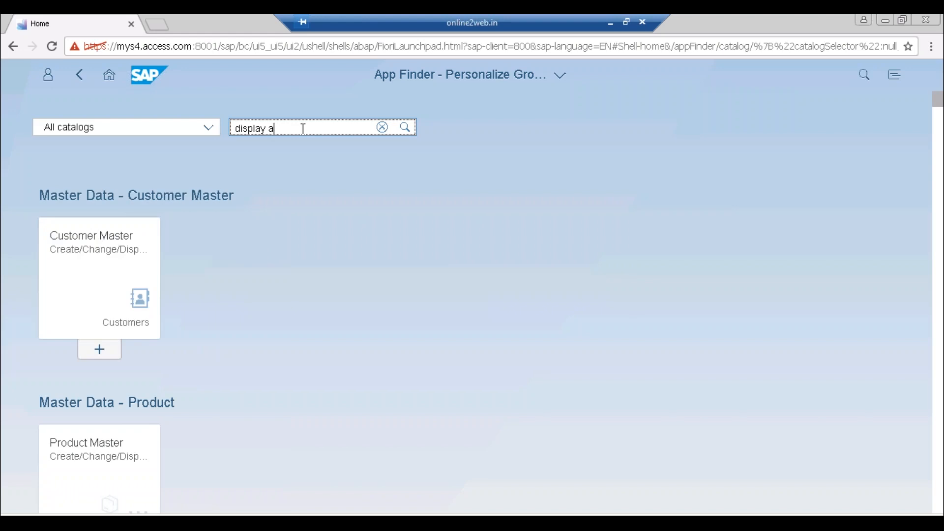
pyautogui.press('BackSpace')
pyautogui.press('BackSpace')
pyautogui.press('BackSpace')
pyautogui.press('BackSpace')
pyautogui.press('BackSpace')
pyautogui.press('BackSpace')
pyautogui.press('BackSpace')
pyautogui.press('BackSpace')
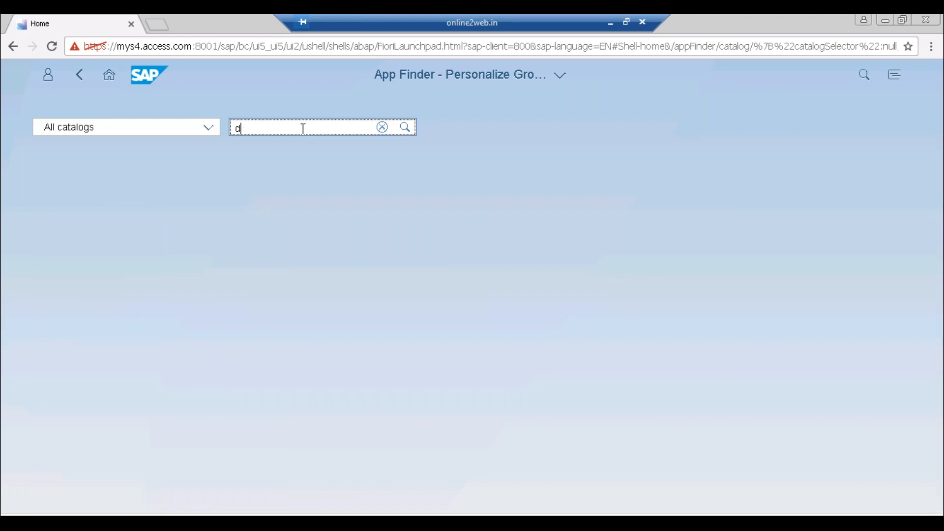
pyautogui.press('BackSpace')
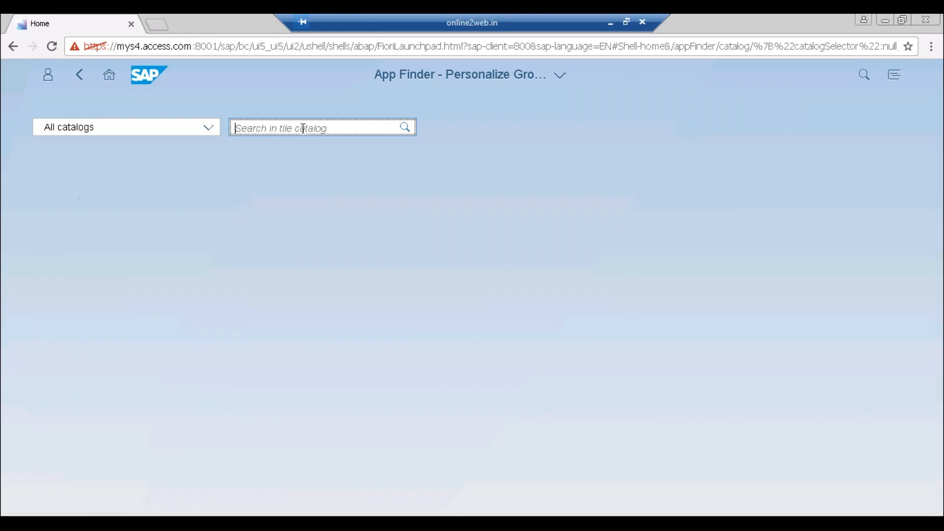
# Step: Search all tile catalogs for "display asset"
pyautogui.write('d')
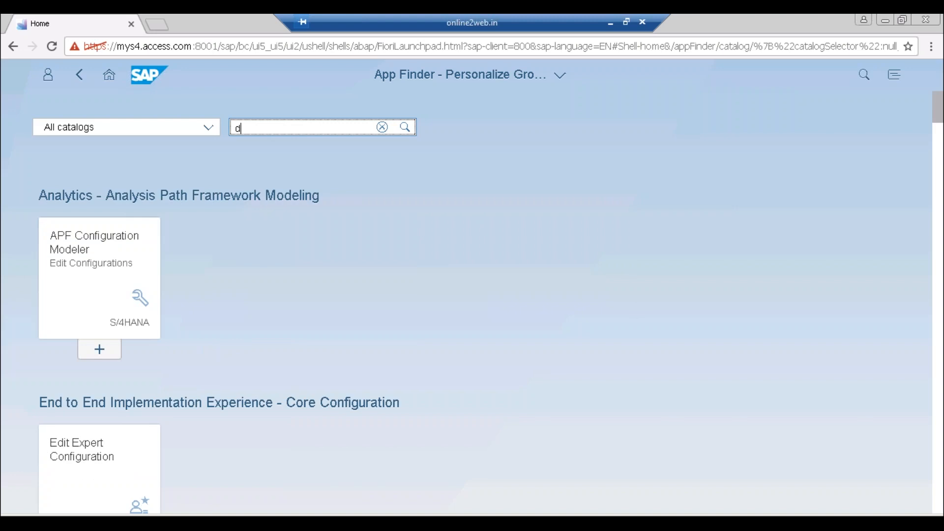
pyautogui.write('isplay')
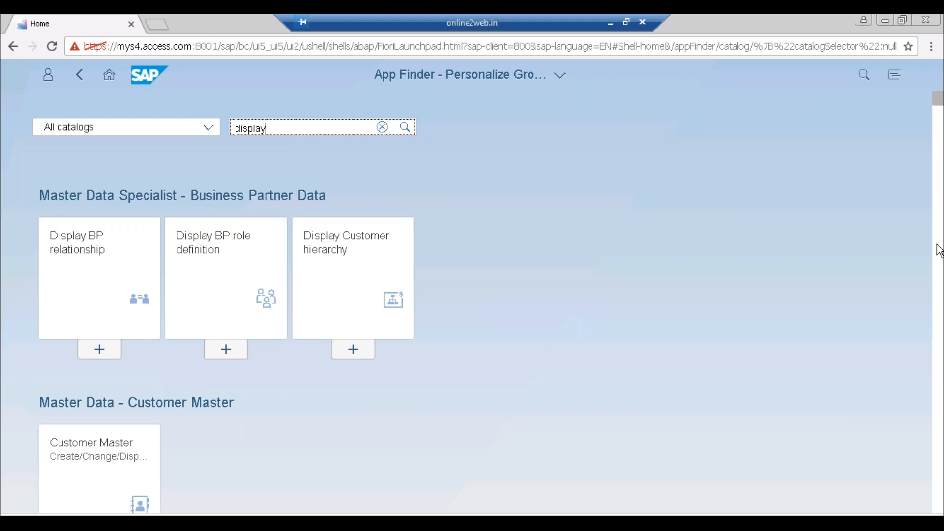
pyautogui.write('asset')
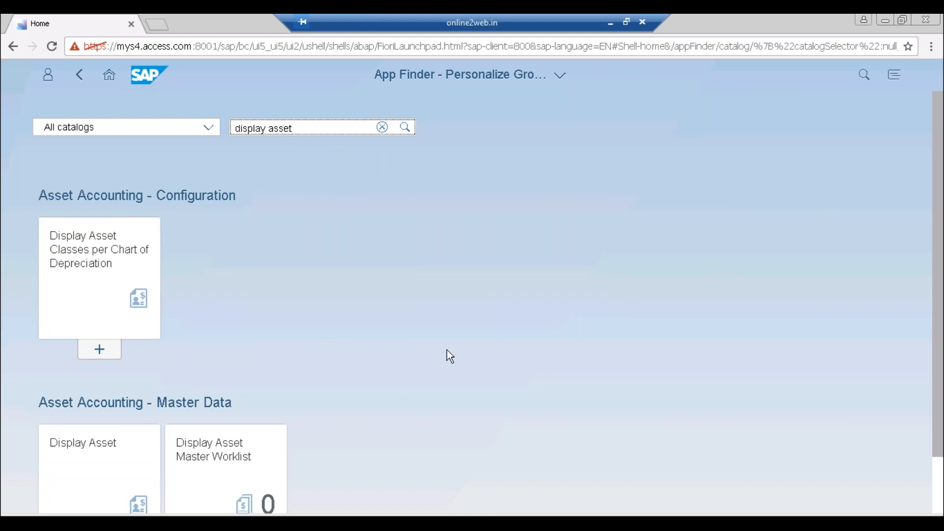
# Step: Add the Display Asset tile from the Asset Accounting - Master Data catalog to the group being personalized
pyautogui.click(938, 476)
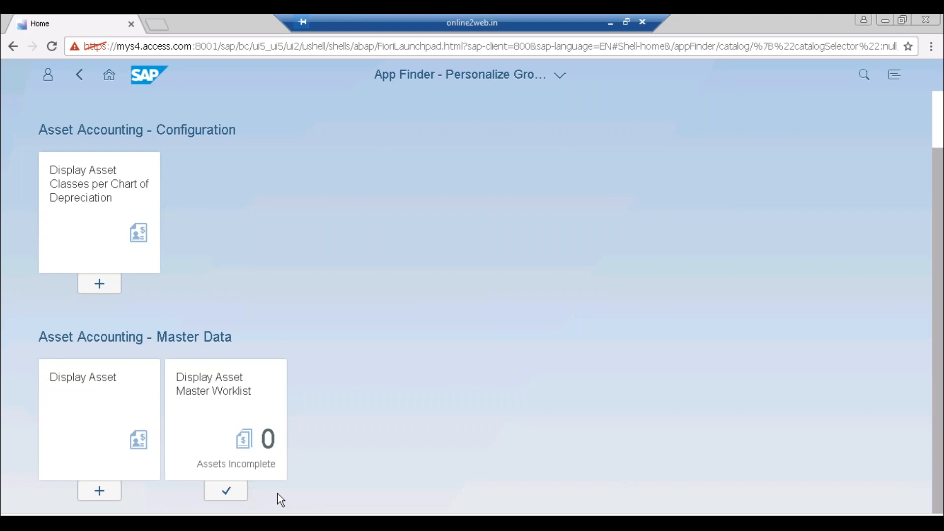
pyautogui.click(100, 491)
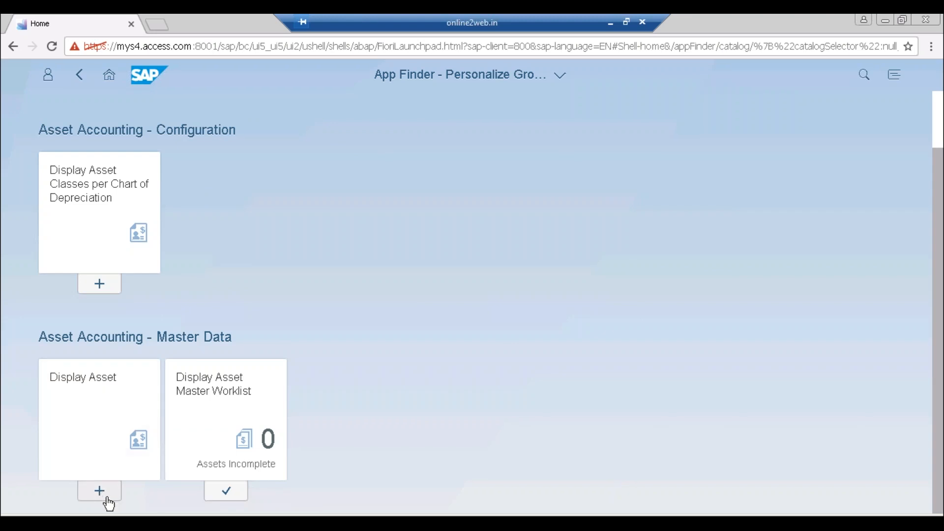
pyautogui.click(108, 498)
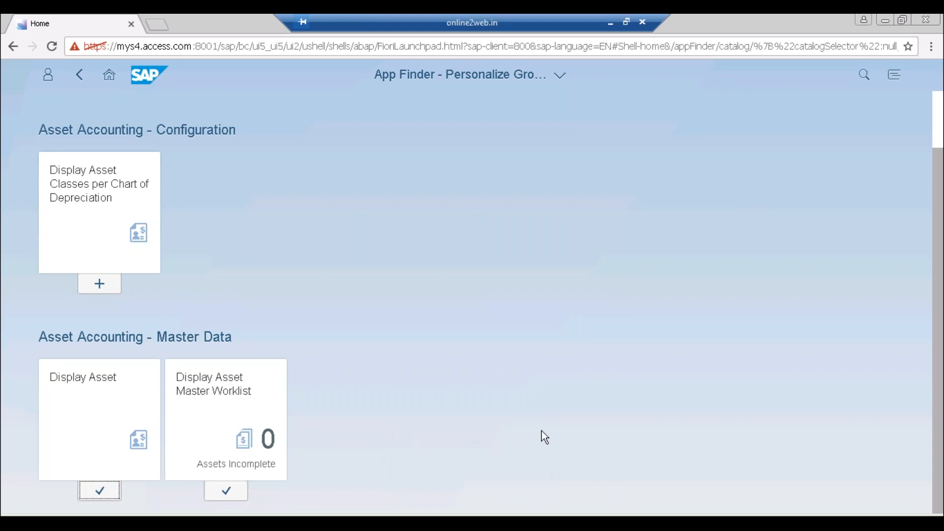
pyautogui.click(938, 114)
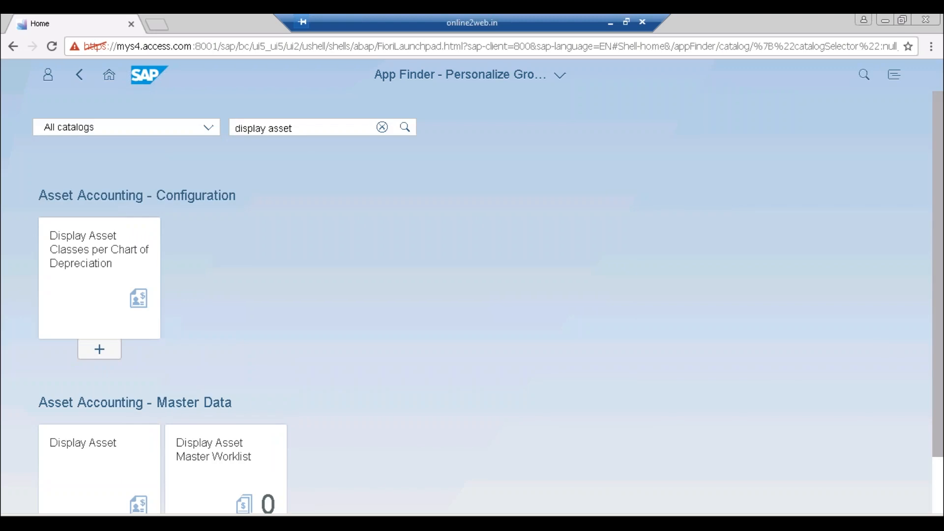
pyautogui.click(939, 465)
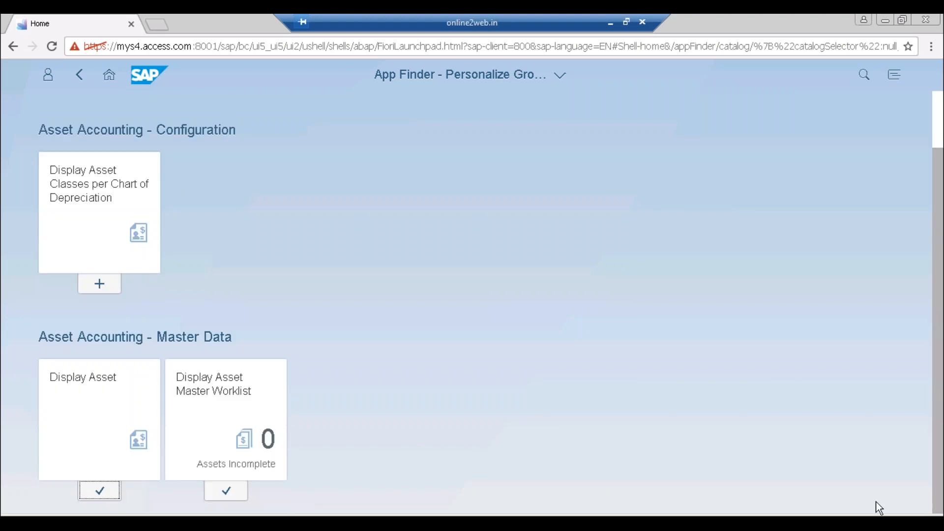
# Step: Return to the launchpad home page and finish editing the Master Data group
pyautogui.moveTo(939, 177); pyautogui.dragTo(940, 124)
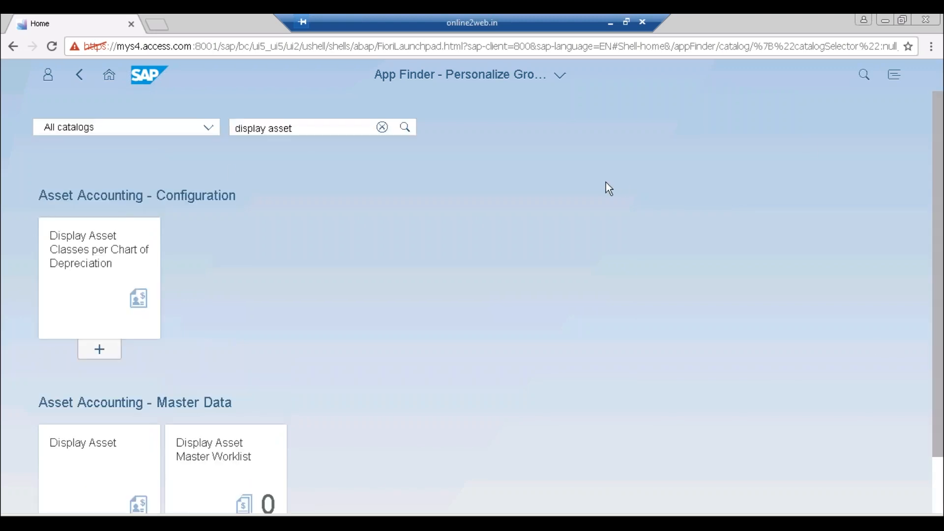
pyautogui.click(109, 74)
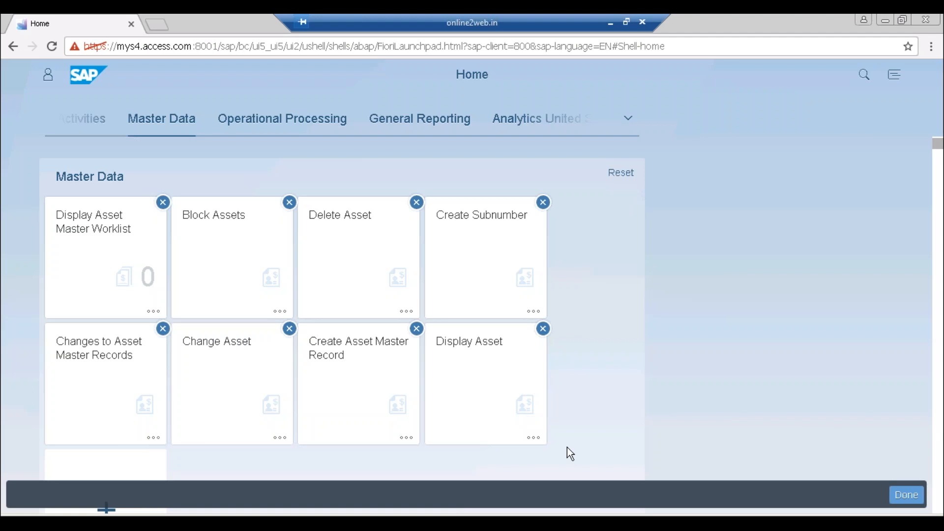
pyautogui.click(906, 495)
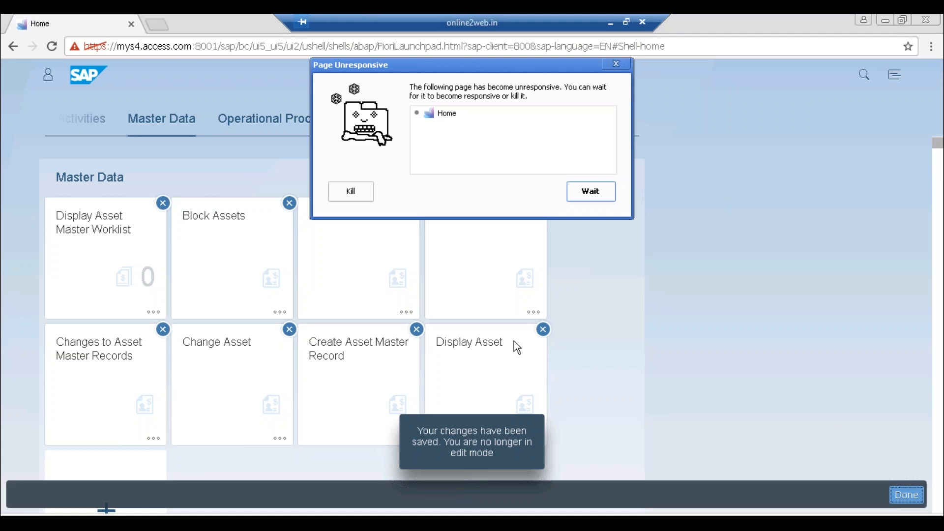
# Step: Keep waiting for the unresponsive Home page each time the browser asks, without killing it
pyautogui.click(599, 195)
pyautogui.click(597, 193)
pyautogui.click(589, 193)
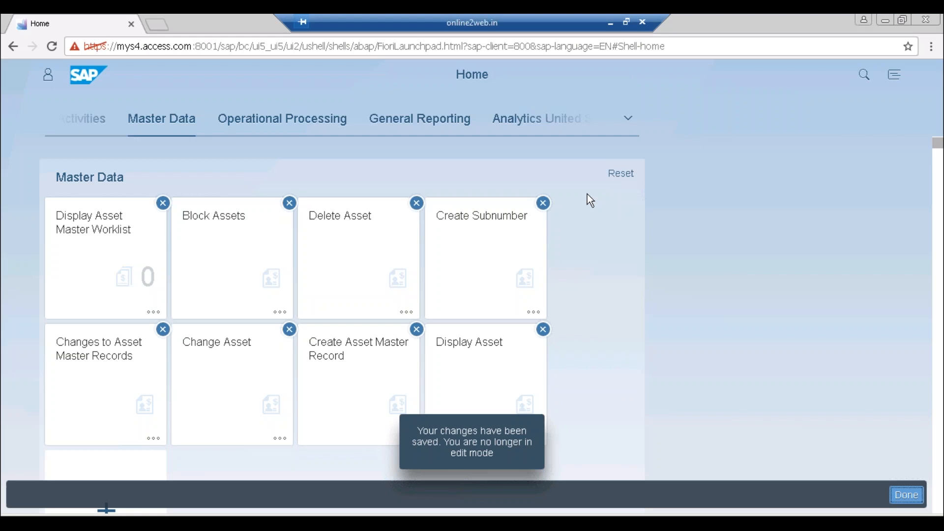
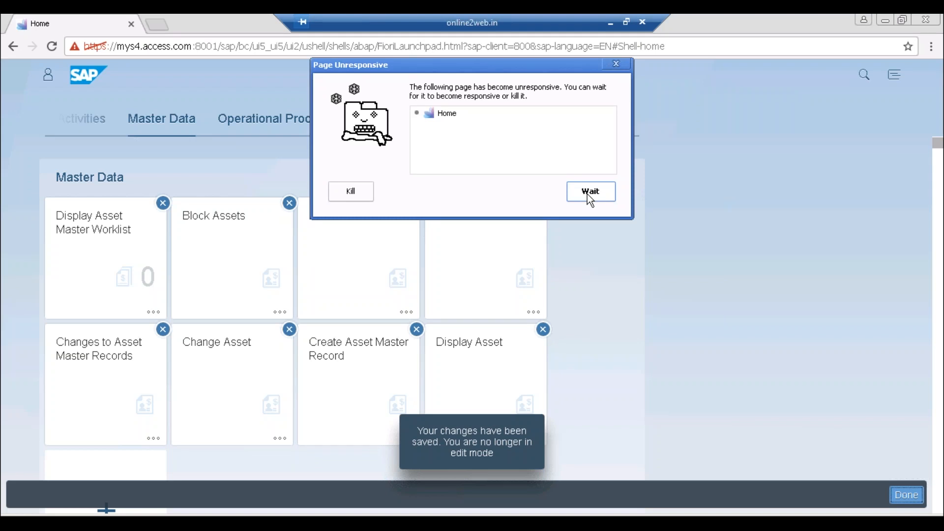
pyautogui.click(590, 192)
pyautogui.click(588, 194)
pyautogui.click(586, 193)
pyautogui.click(598, 199)
pyautogui.click(594, 191)
pyautogui.click(614, 196)
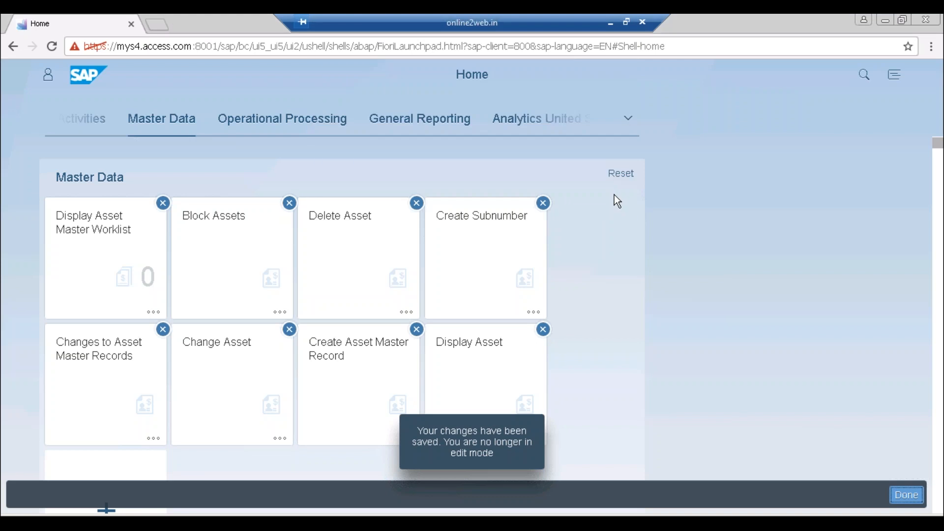
pyautogui.click(346, 50)
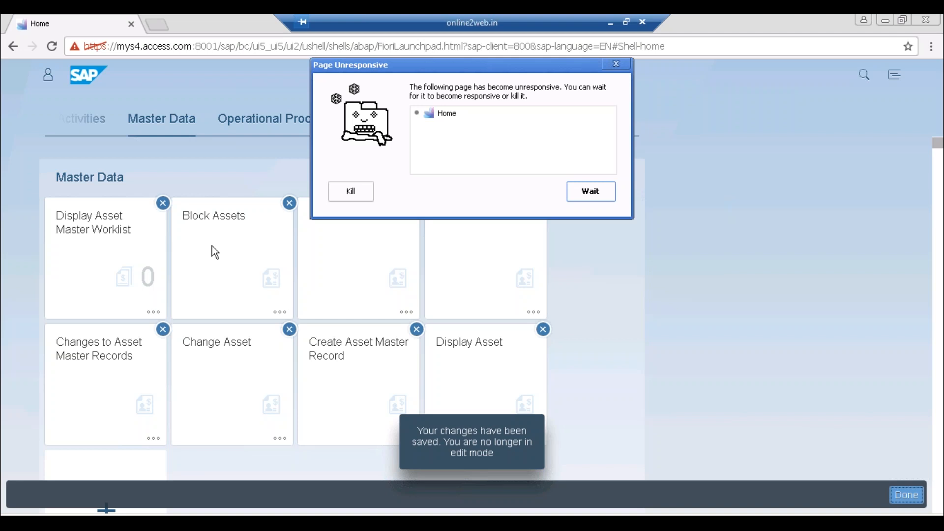
pyautogui.click(600, 196)
pyautogui.click(591, 191)
pyautogui.click(590, 192)
pyautogui.click(590, 194)
pyautogui.click(598, 194)
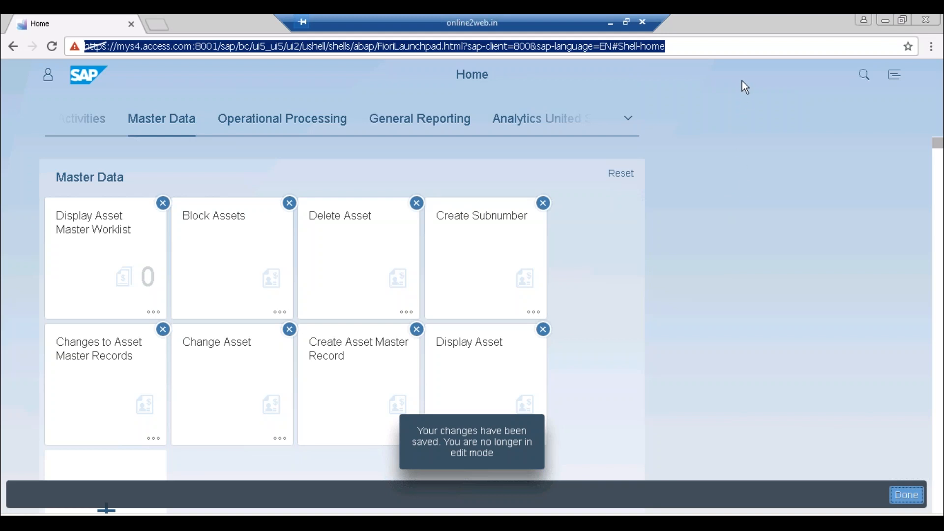
pyautogui.click(701, 46)
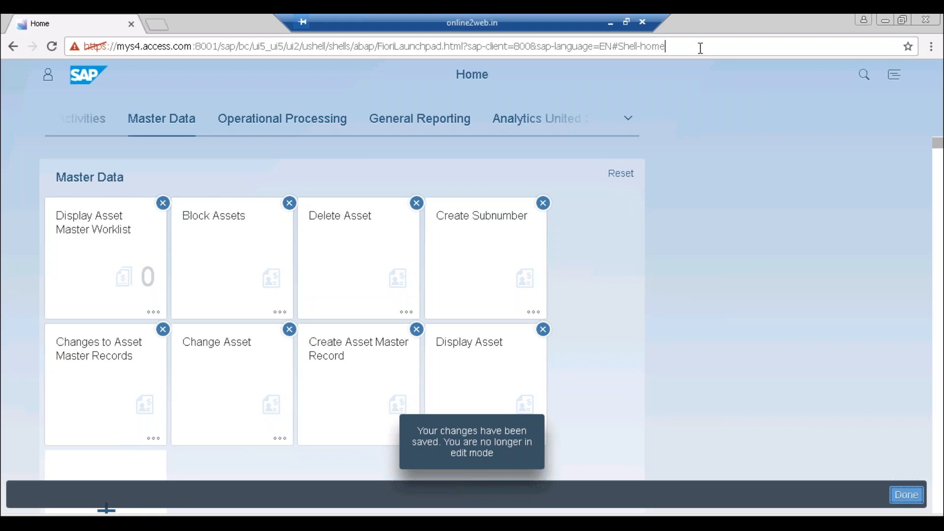
pyautogui.click(213, 46)
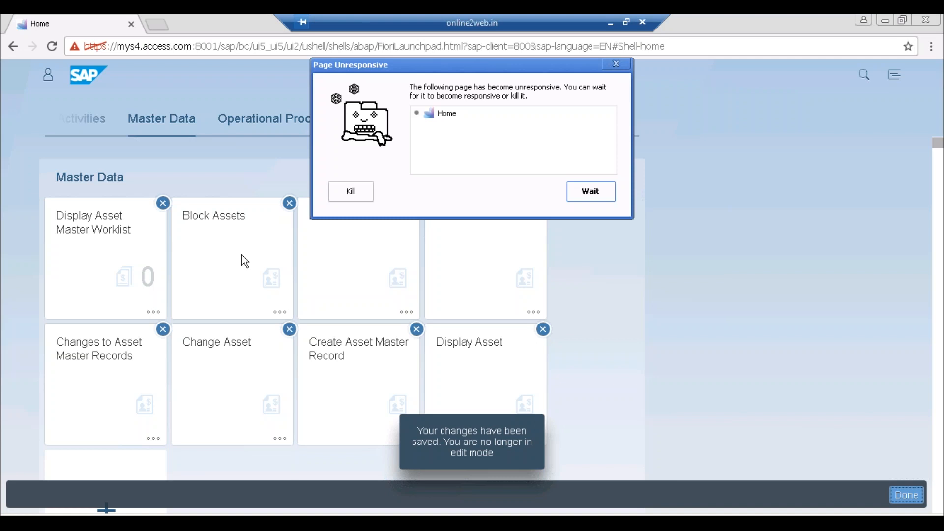
pyautogui.click(613, 69)
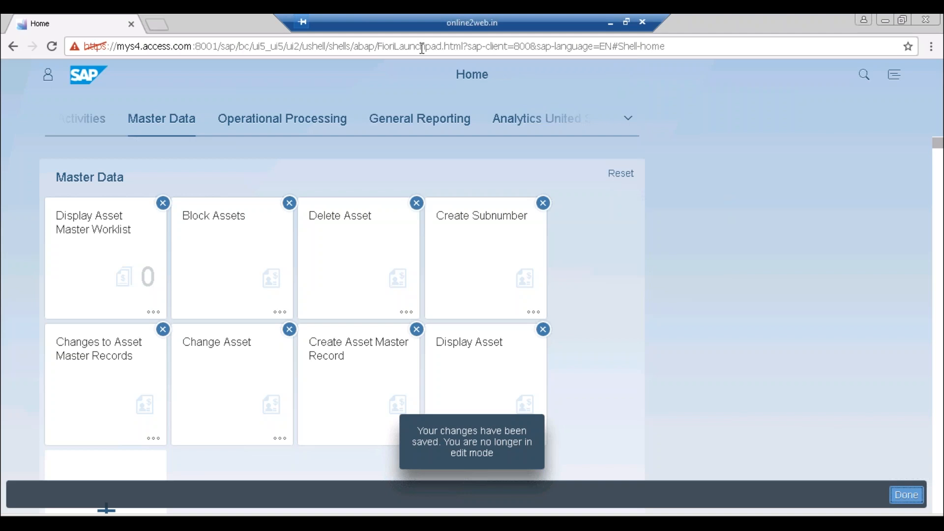
pyautogui.click(207, 46)
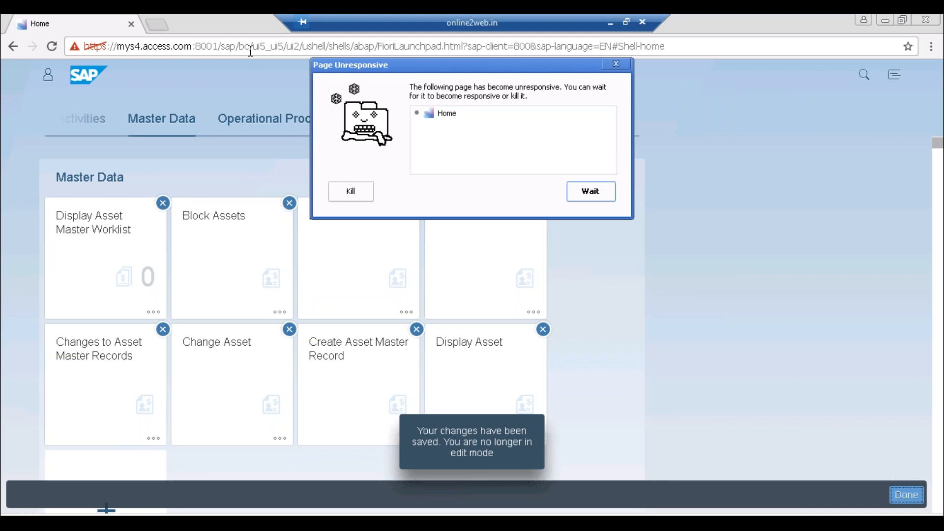
pyautogui.click(584, 191)
pyautogui.click(592, 189)
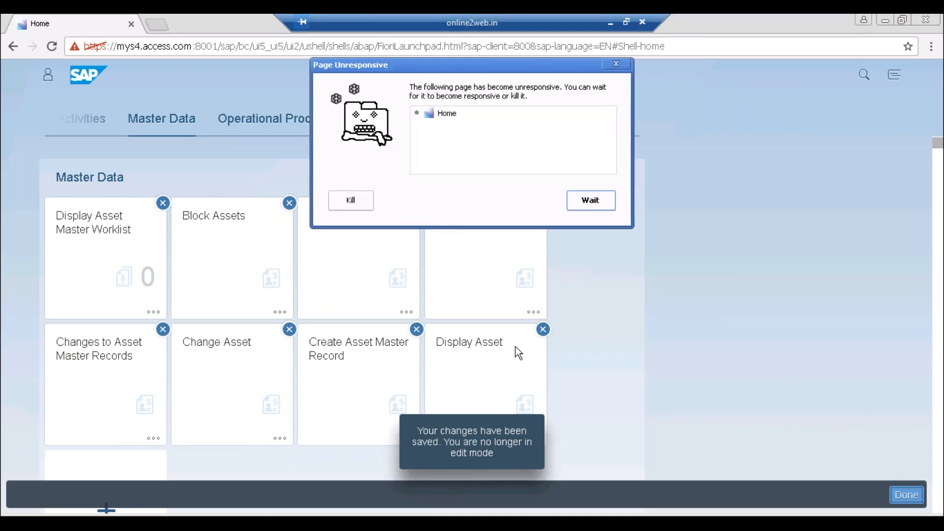
pyautogui.click(606, 203)
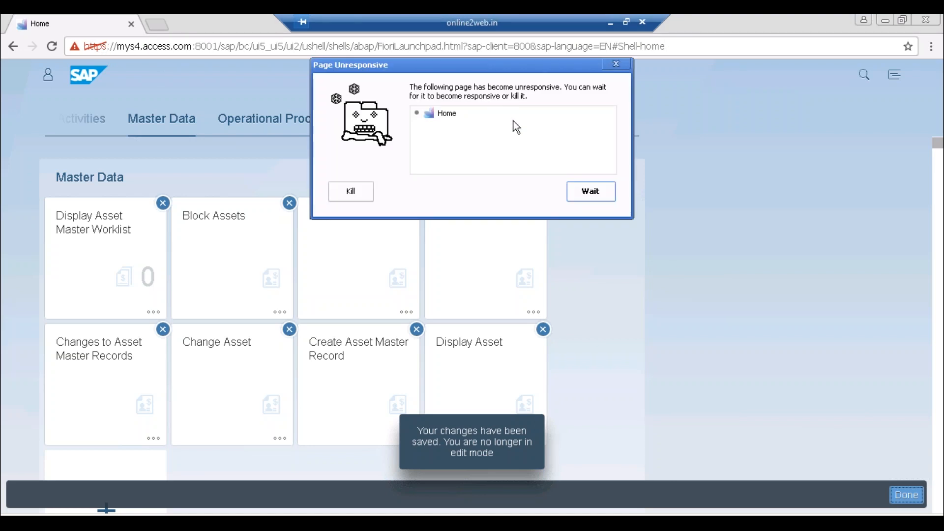
pyautogui.click(593, 195)
pyautogui.click(590, 194)
pyautogui.click(593, 193)
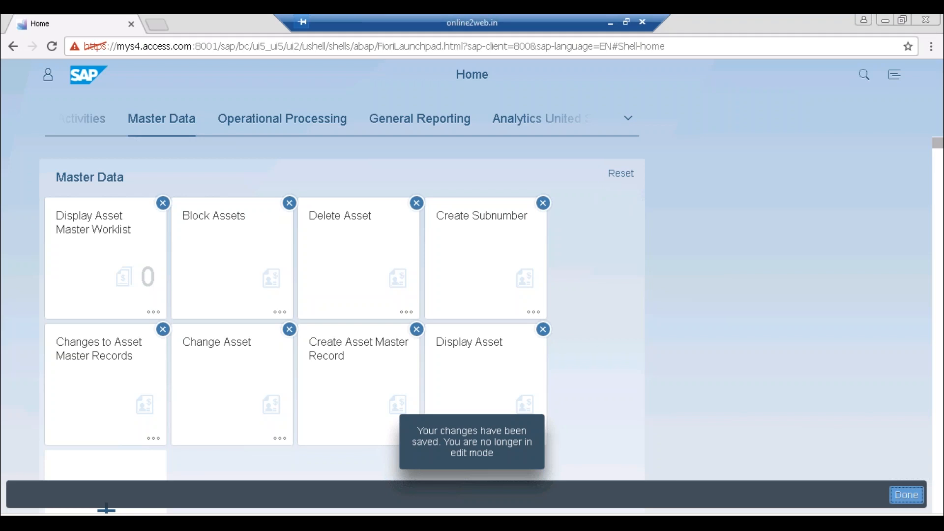
# Step: Open the system calendar for March 2017 and point out the Fridays and Saturdays, including 10, 11, 17, 24 and 25
pyautogui.click(899, 521)
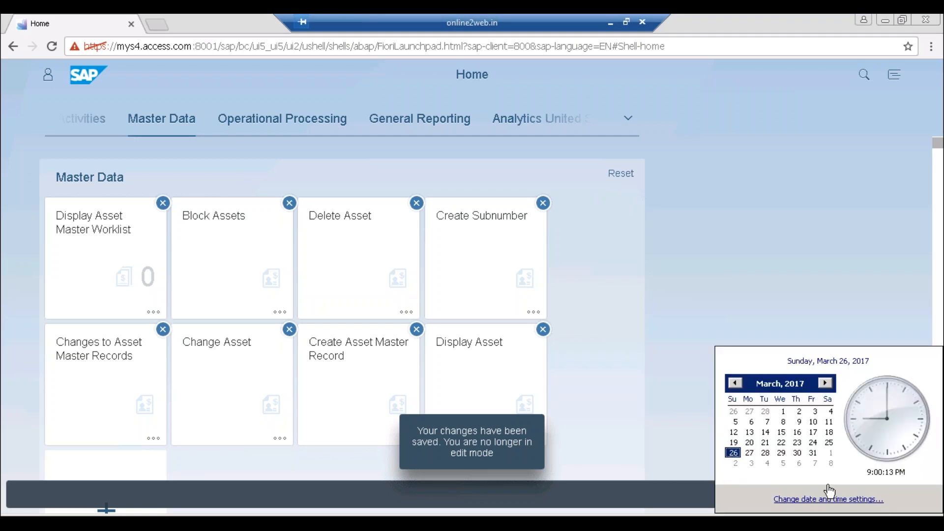
pyautogui.click(813, 422)
pyautogui.click(829, 423)
pyautogui.click(814, 431)
pyautogui.click(828, 422)
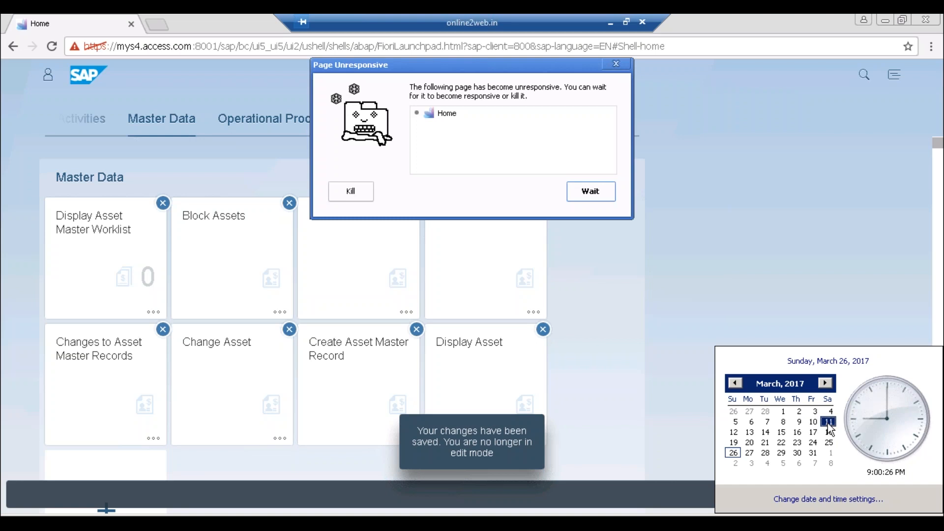
pyautogui.click(813, 422)
pyautogui.click(811, 443)
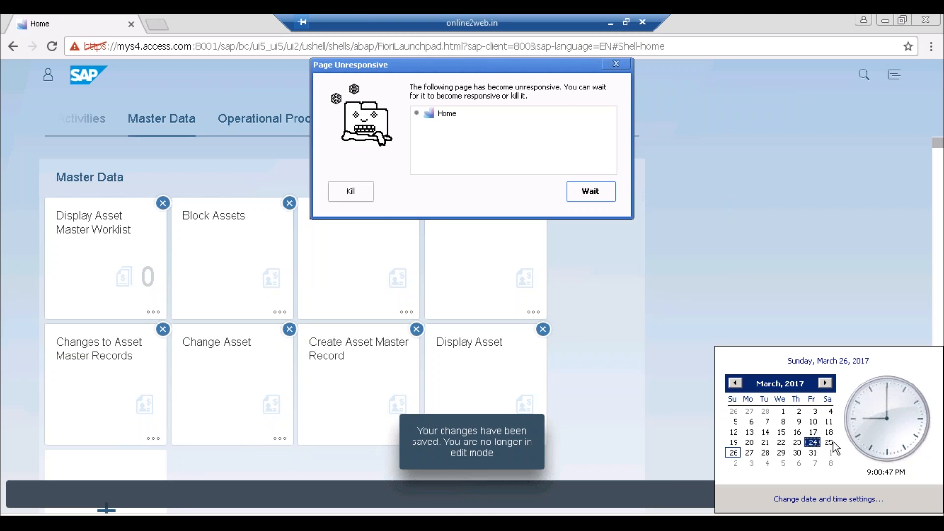
pyautogui.click(829, 443)
pyautogui.click(812, 420)
pyautogui.click(828, 422)
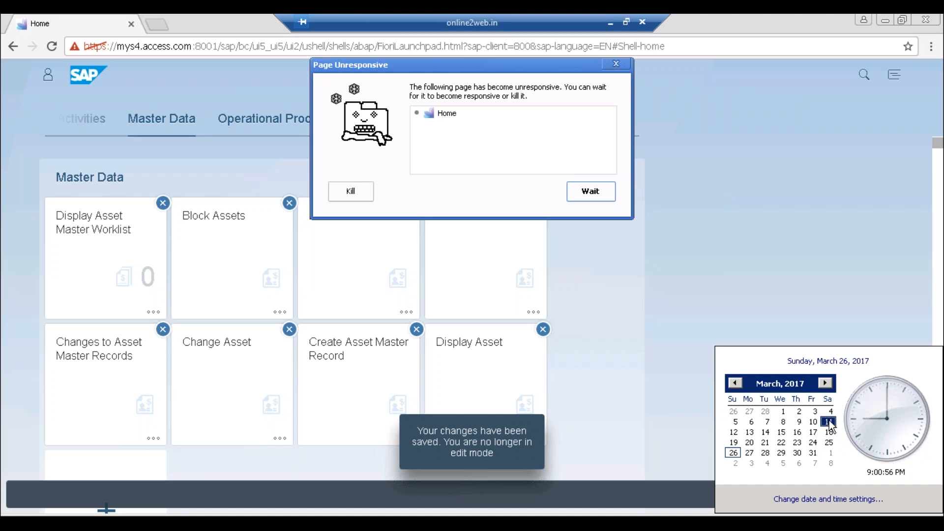
pyautogui.click(813, 444)
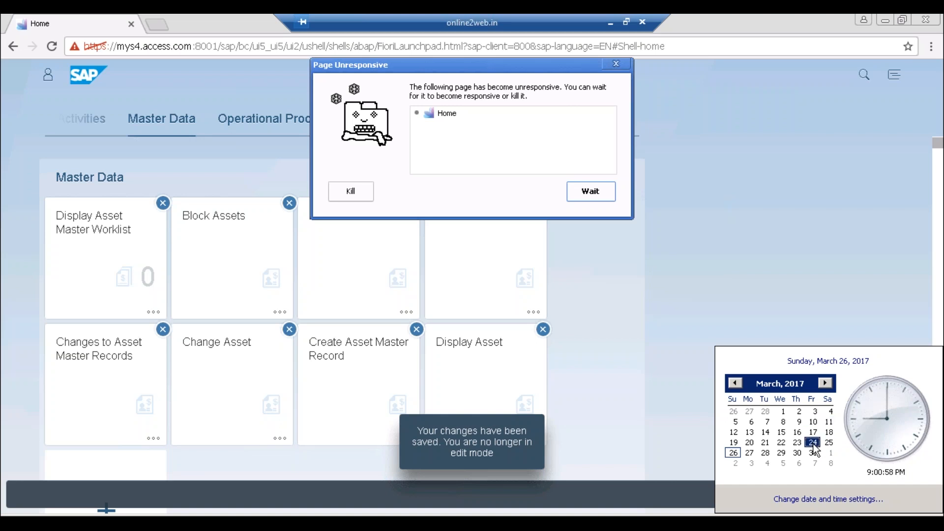
pyautogui.click(814, 422)
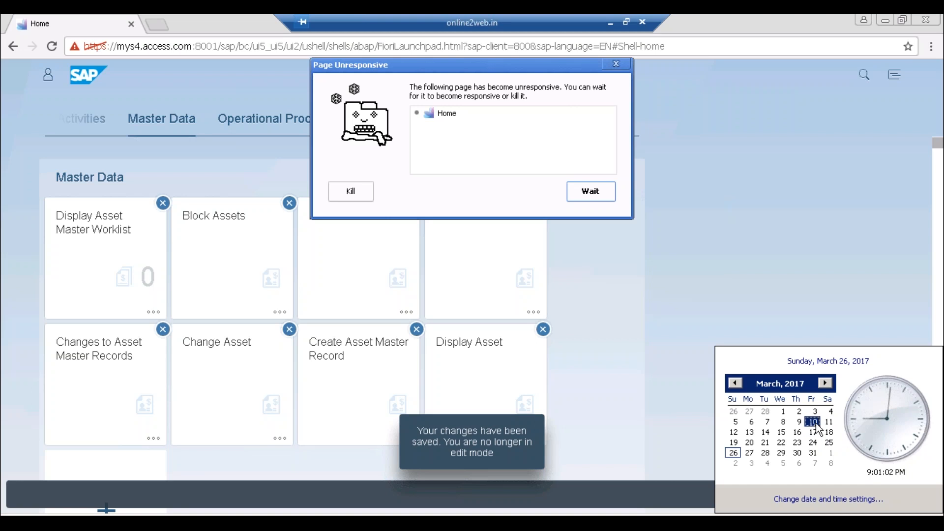
pyautogui.click(813, 442)
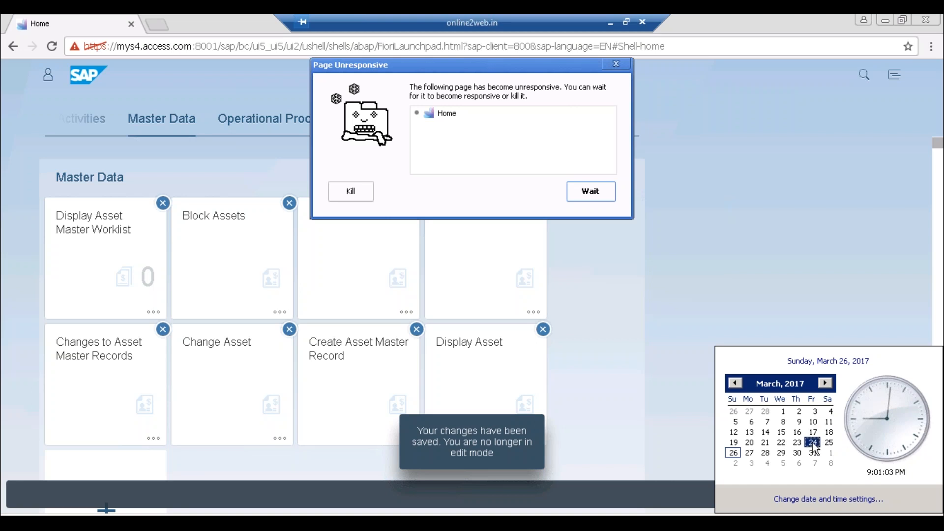
pyautogui.click(829, 424)
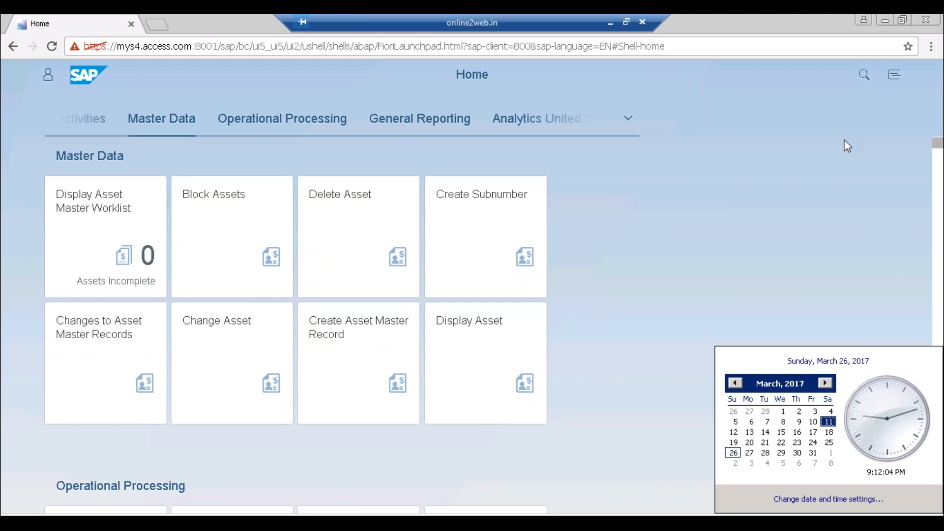
pyautogui.click(844, 140)
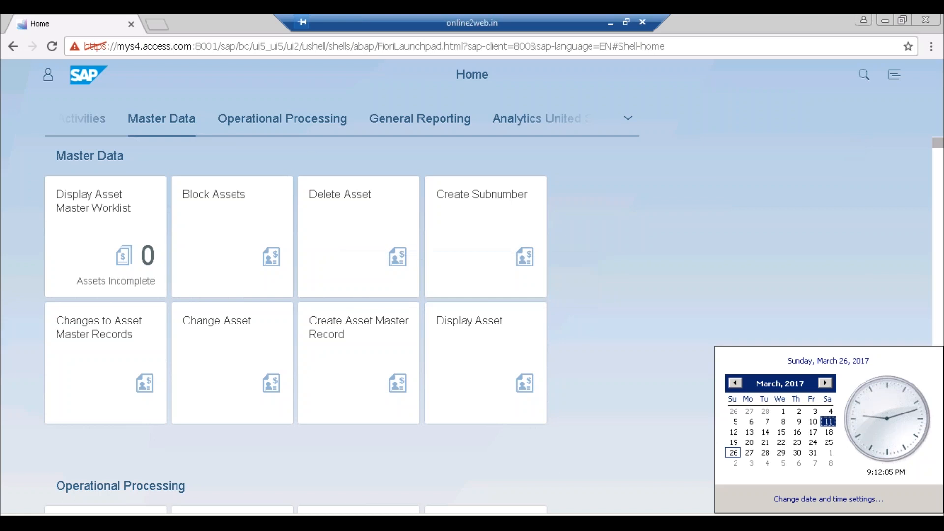